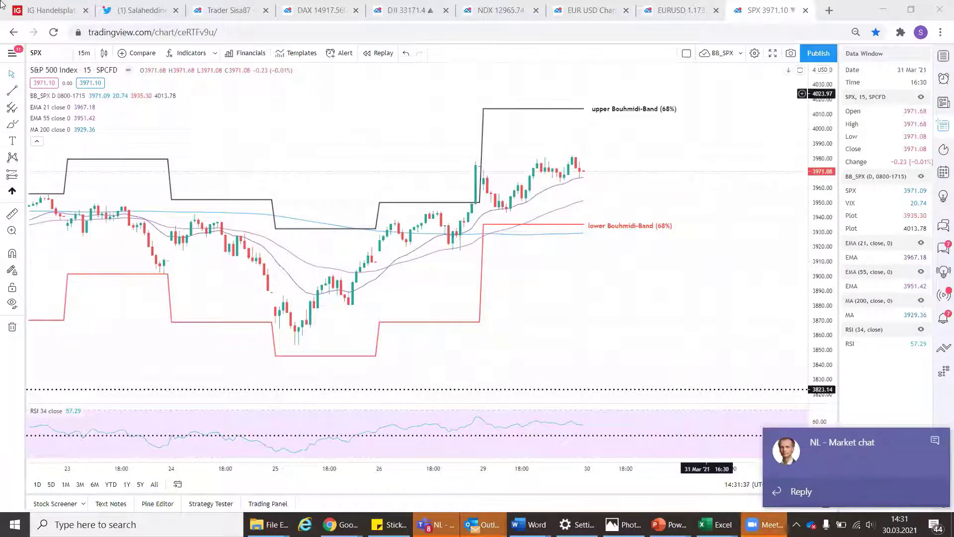
# Dismiss the market chat notification and quit Microsoft Teams from the system tray
pyautogui.click(935, 440)
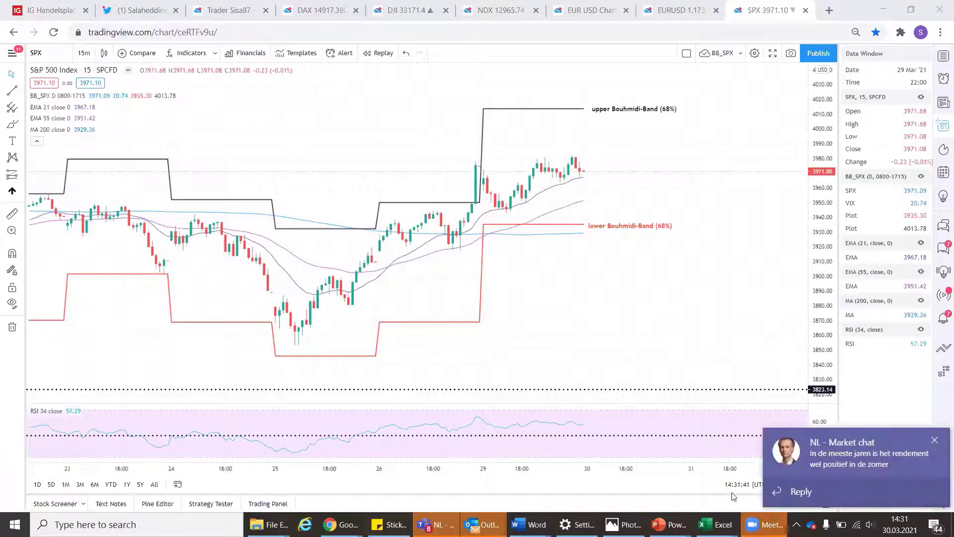
pyautogui.rightClick(433, 525)
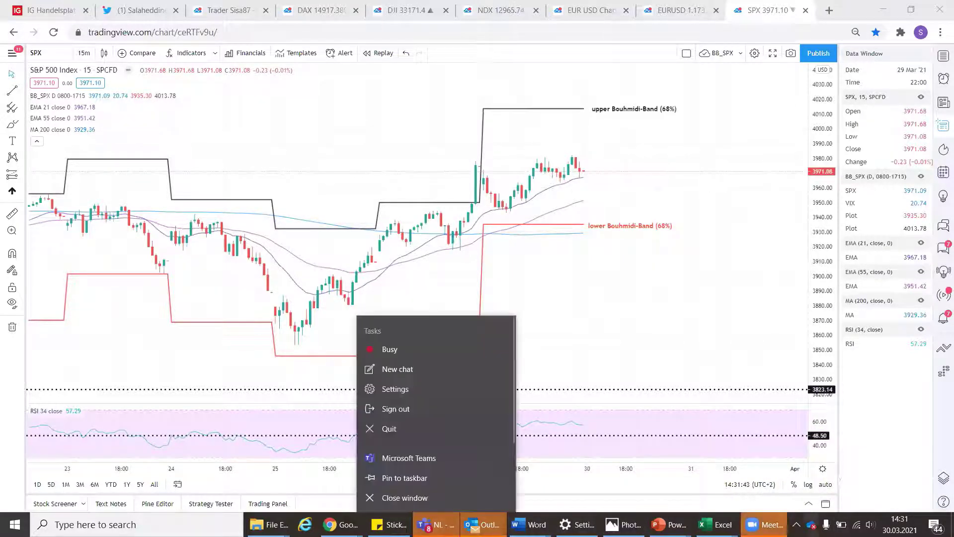
pyautogui.click(797, 525)
pyautogui.rightClick(785, 453)
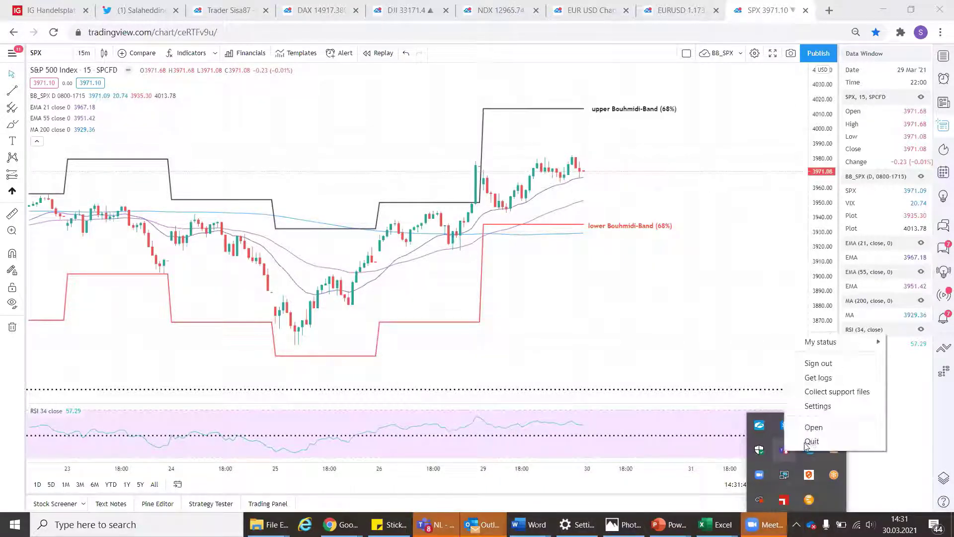
pyautogui.click(816, 441)
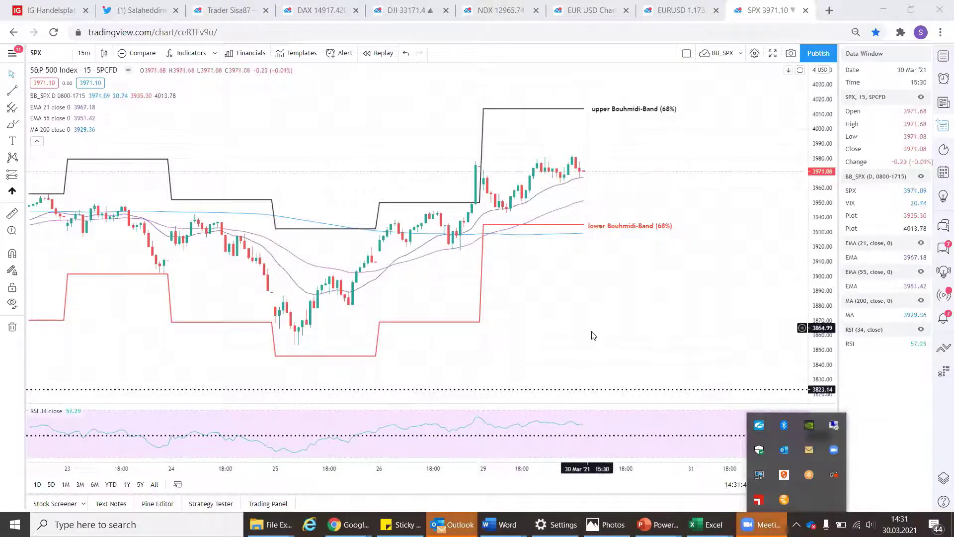
pyautogui.click(552, 342)
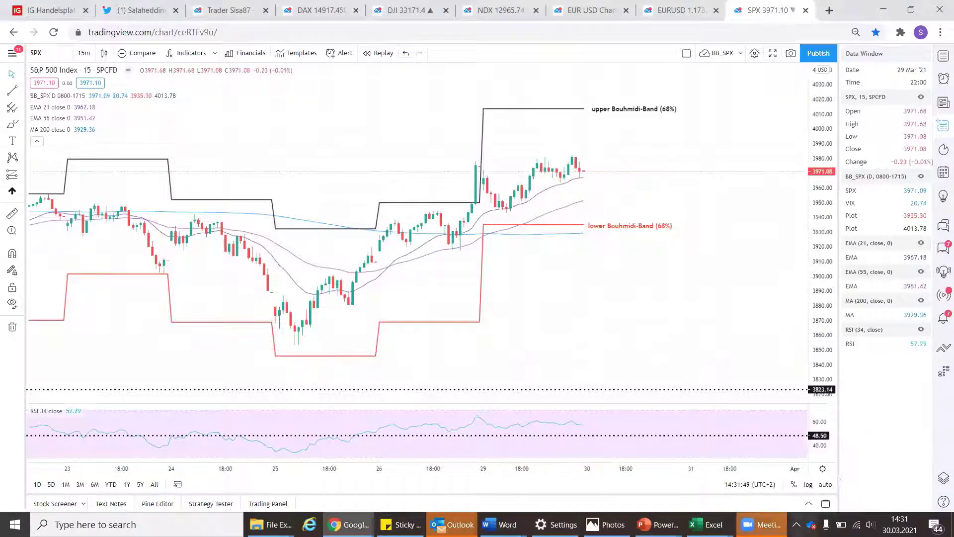
pyautogui.moveTo(760, 524)
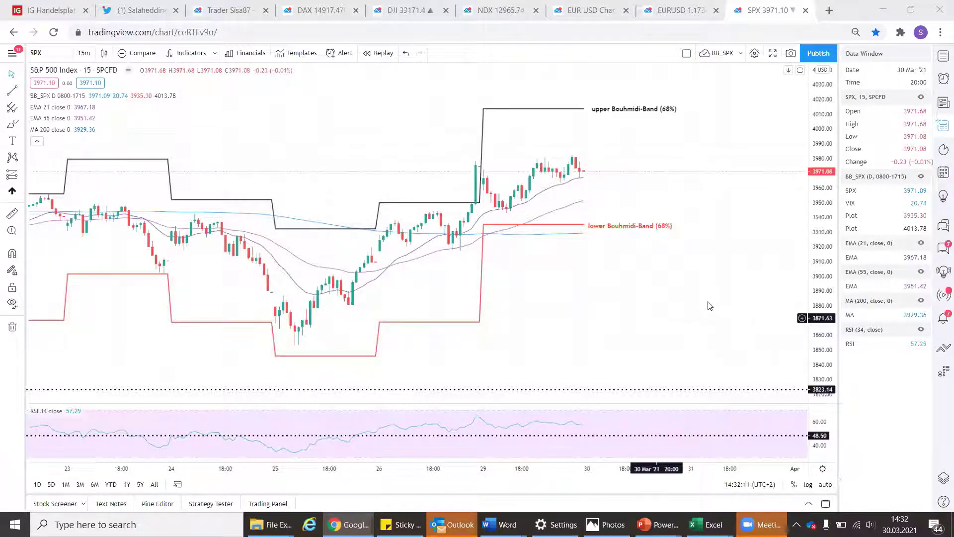
# Show the author's Twitter profile with the pinned tweet offering Bouhmidi-Bands scripts
pyautogui.click(149, 10)
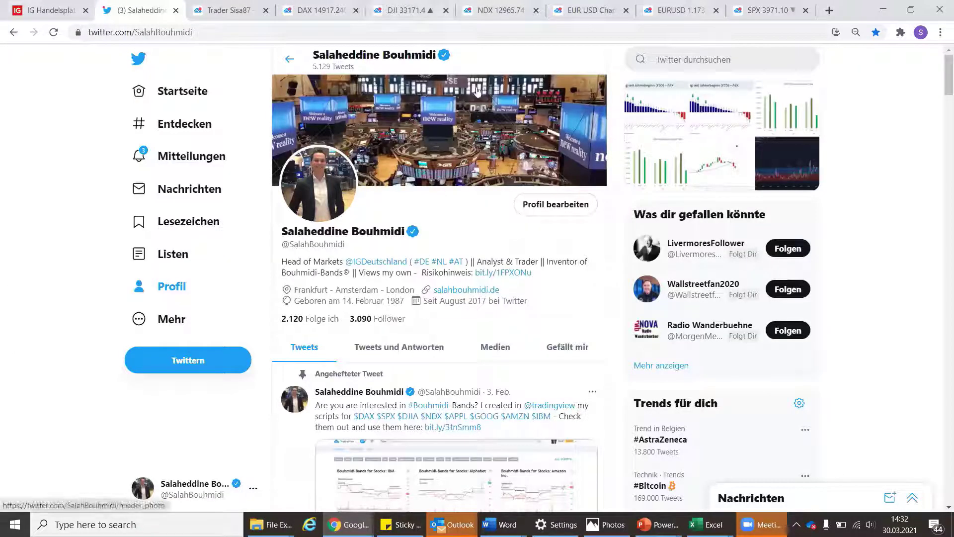
pyautogui.click(763, 15)
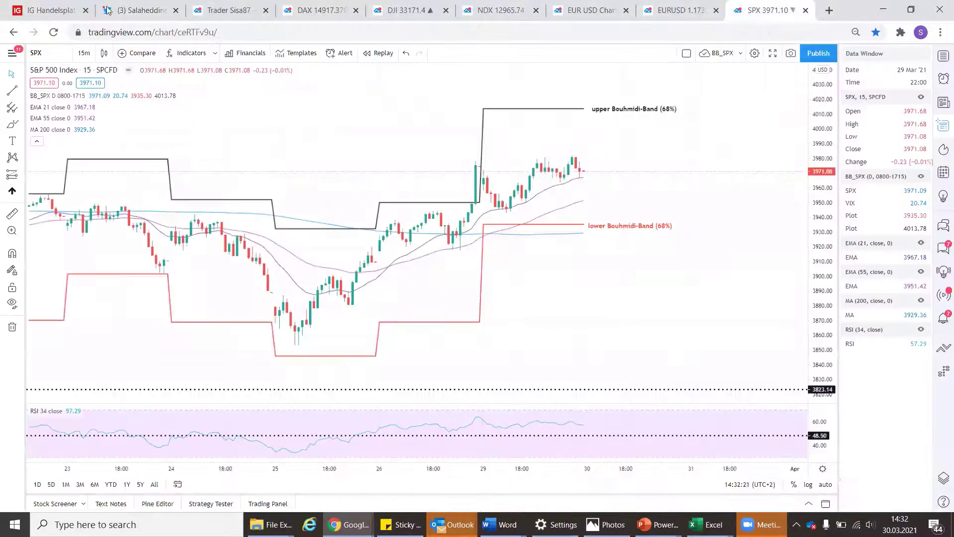
pyautogui.click(133, 6)
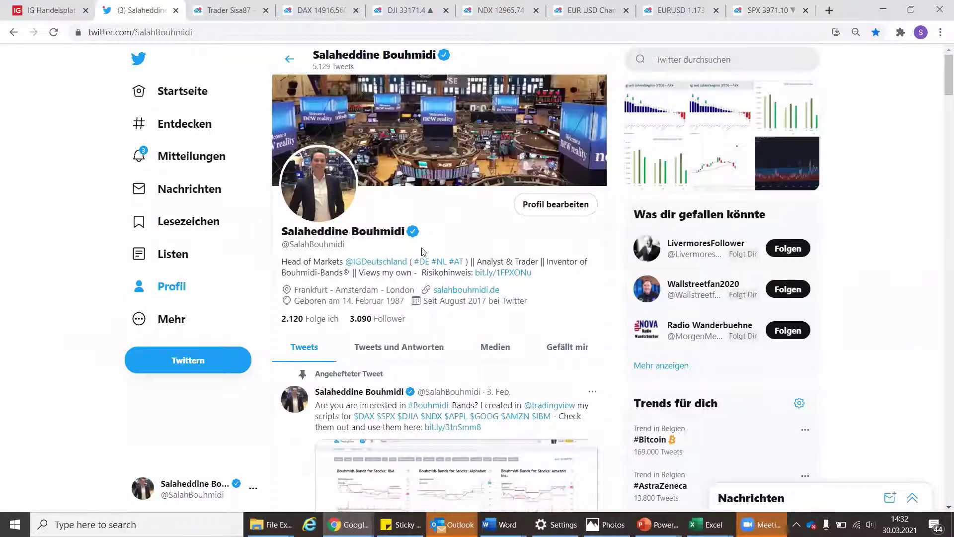
# Switch back to the SPX tab showing the 15-minute chart with Bouhmidi-Bands at 4013.78 and 3935.30
pyautogui.click(768, 11)
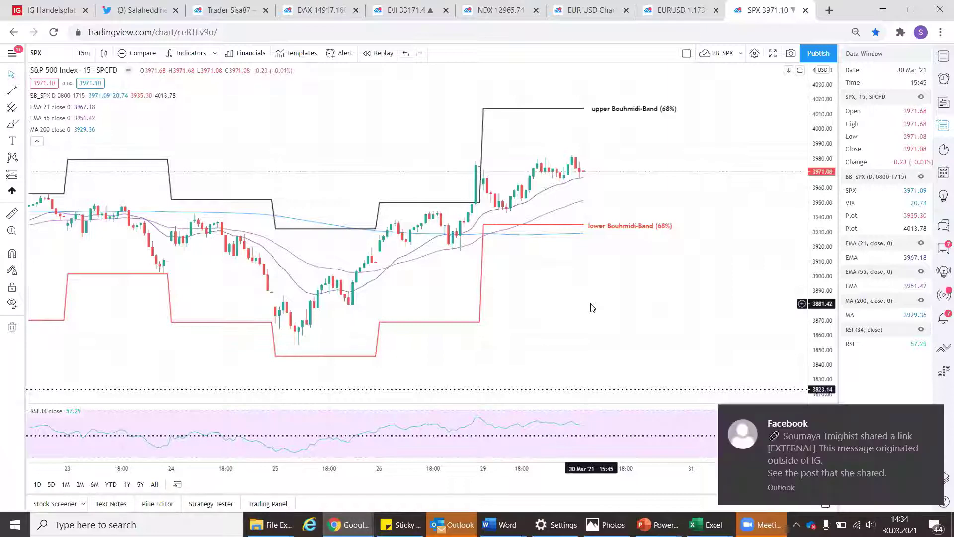
# Close the Facebook post notification covering the lower right of the SPX chart
pyautogui.click(933, 416)
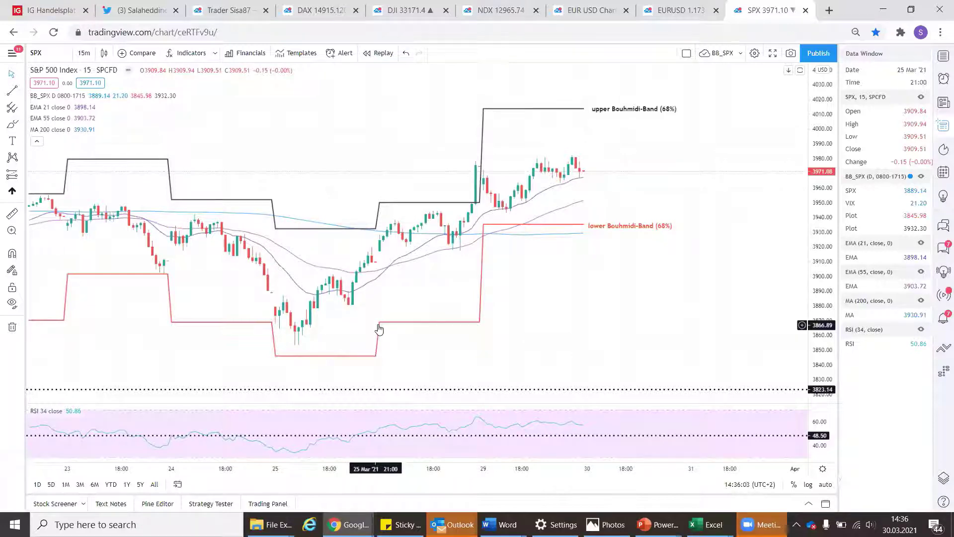
# Switch the SPX chart to daily bars and remove the Bouhmidi-Band indicator
pyautogui.click(85, 53)
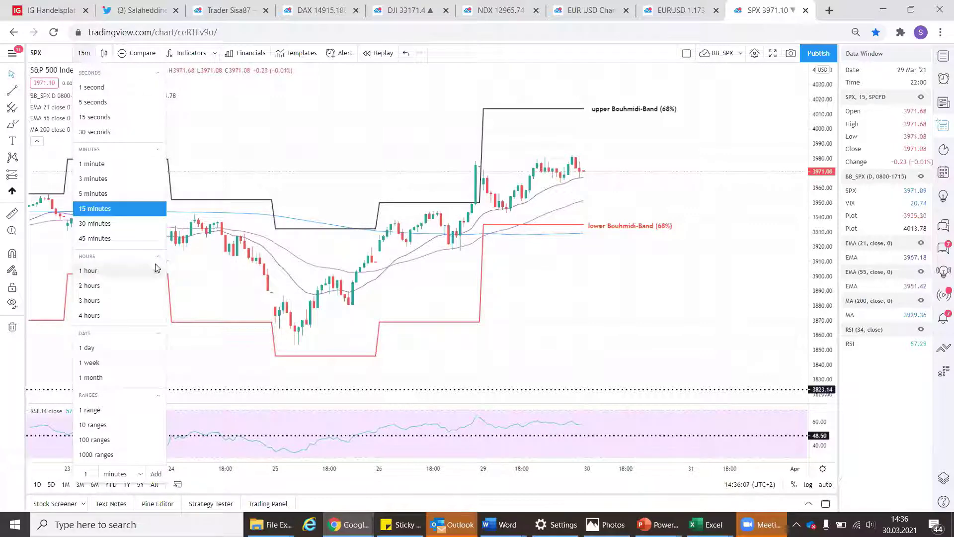
pyautogui.click(113, 353)
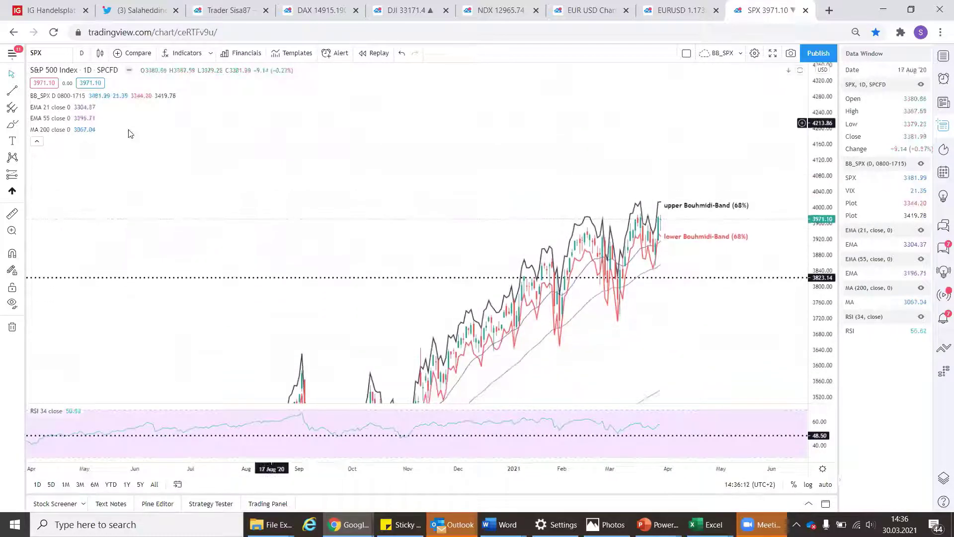
pyautogui.moveTo(86, 96)
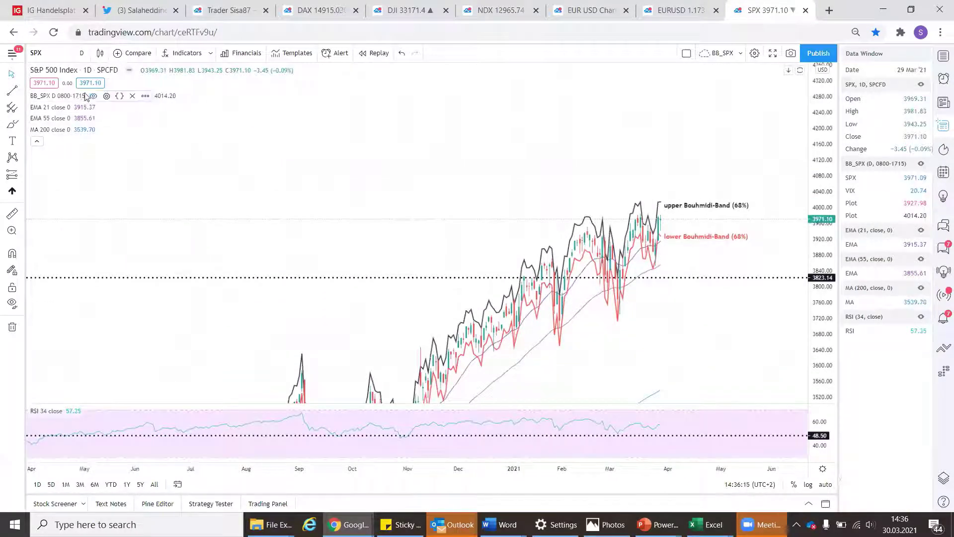
pyautogui.click(132, 95)
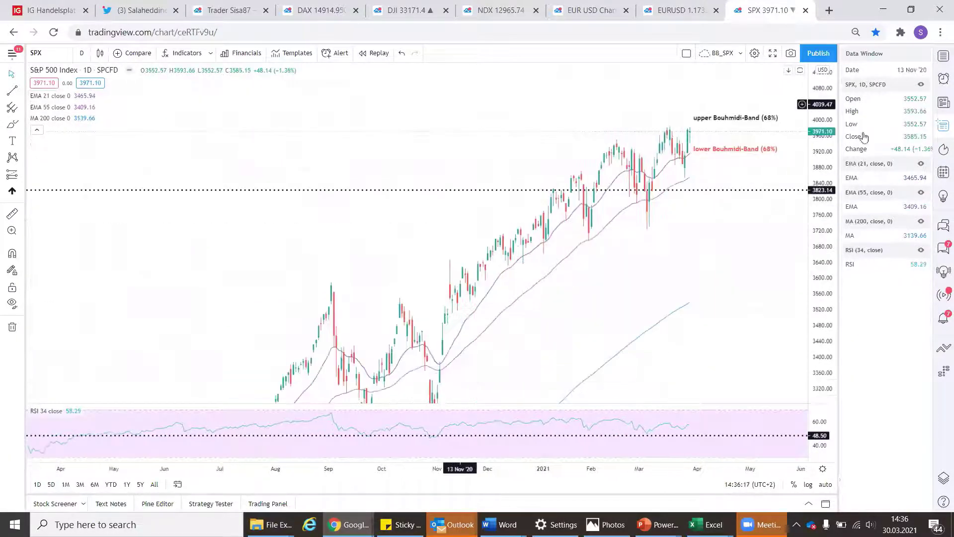
# Pan the daily chart to frame the February–April 2020 crash and its recovery
pyautogui.scroll(-5, 512, 188)
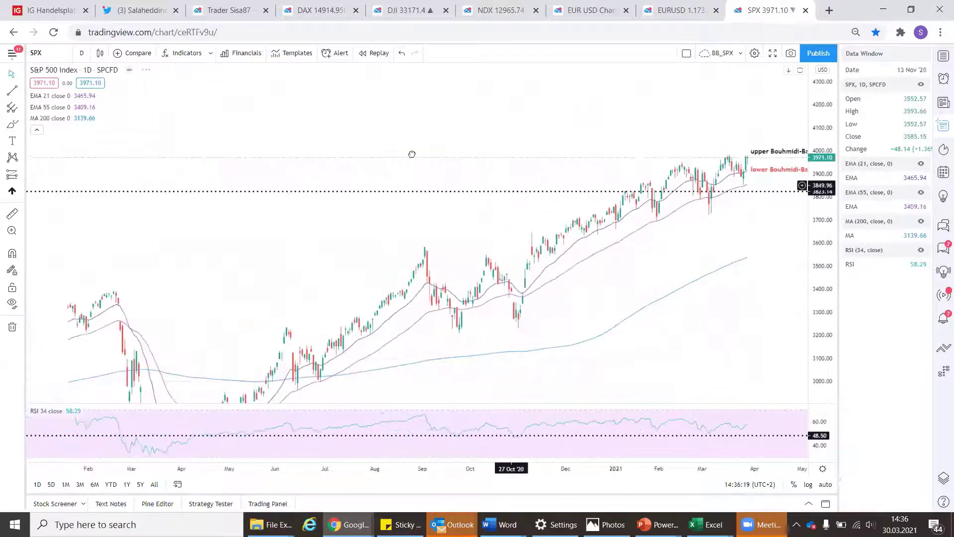
pyautogui.moveTo(412, 154); pyautogui.dragTo(221, 164)
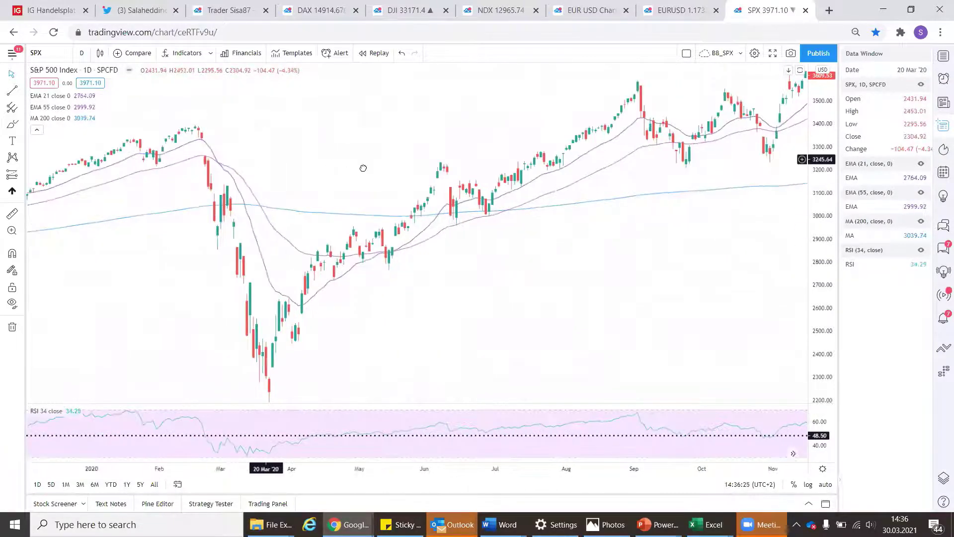
pyautogui.moveTo(364, 168); pyautogui.dragTo(380, 132)
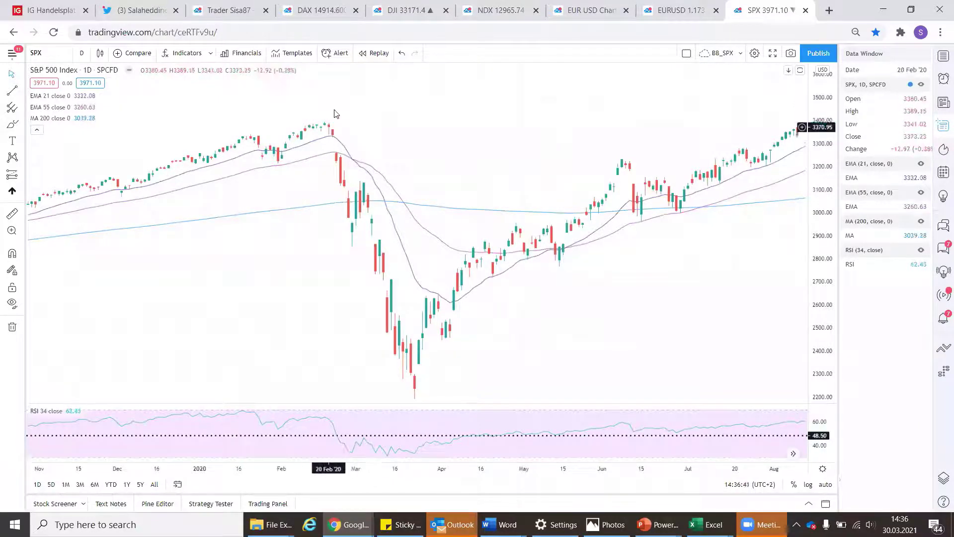
pyautogui.hscroll(-2, 334, 119)
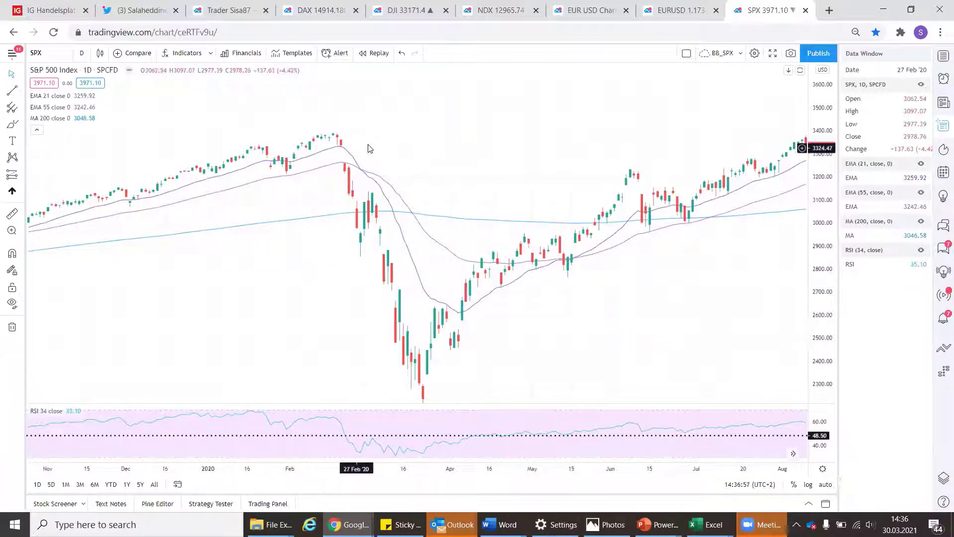
pyautogui.moveTo(367, 149); pyautogui.dragTo(366, 110)
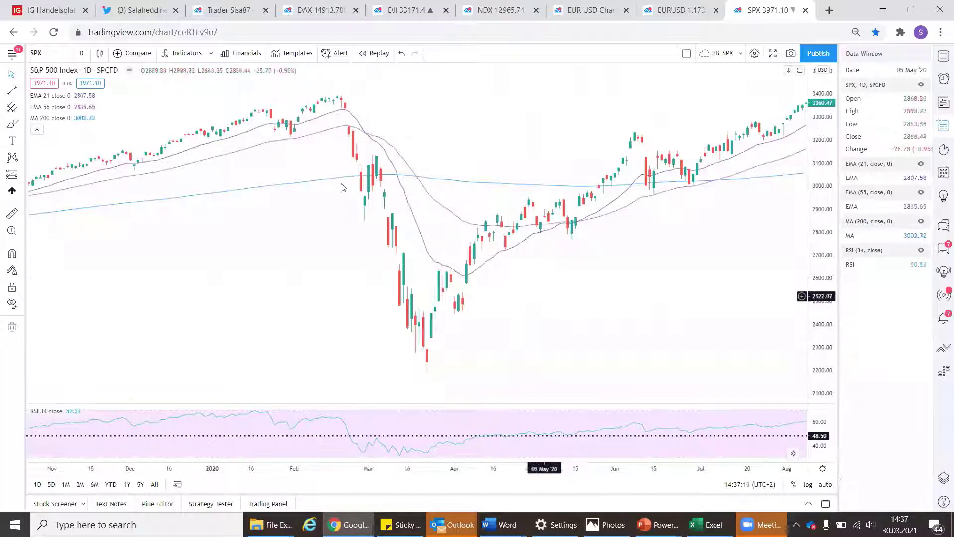
# Switch the SPX chart to 15-minute bars and zoom in on the recent candles
pyautogui.click(81, 53)
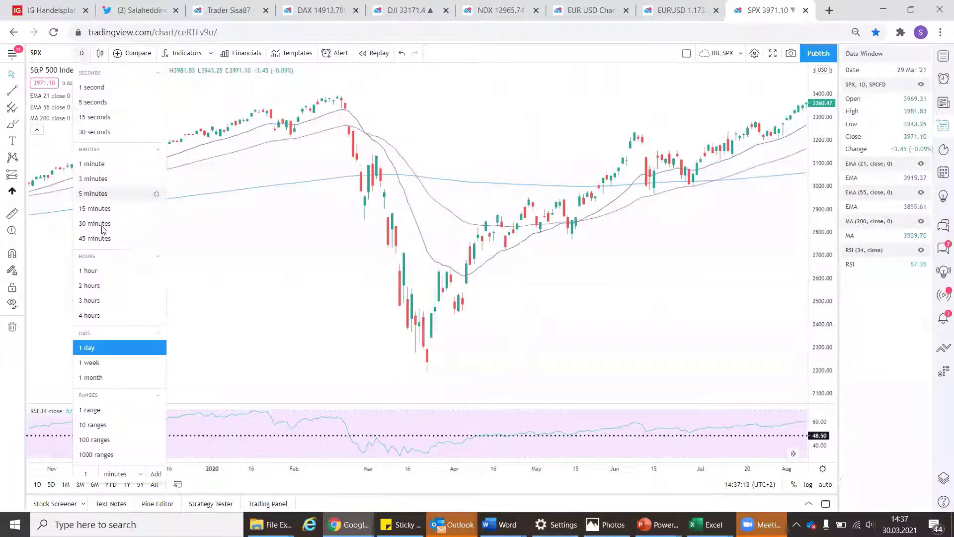
pyautogui.click(96, 209)
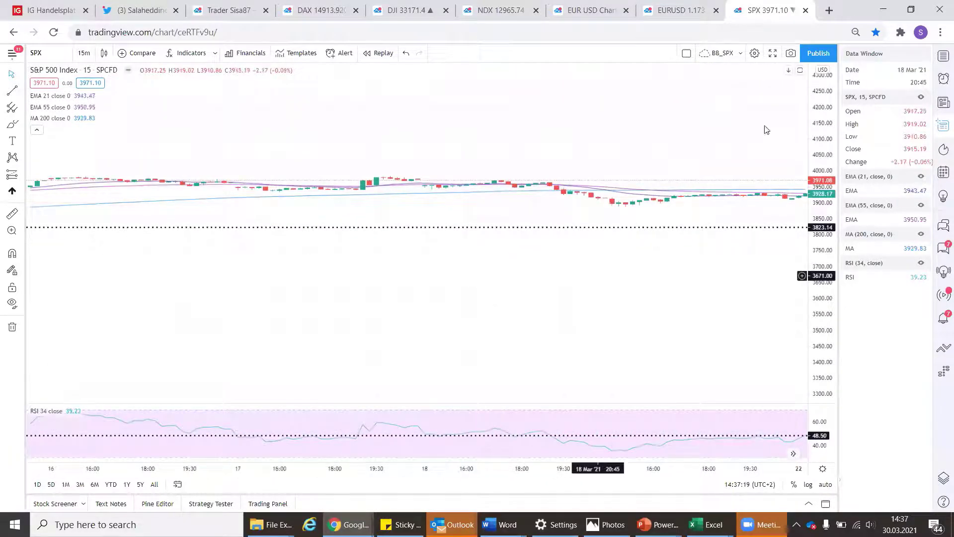
pyautogui.moveTo(821, 157); pyautogui.dragTo(793, 12)
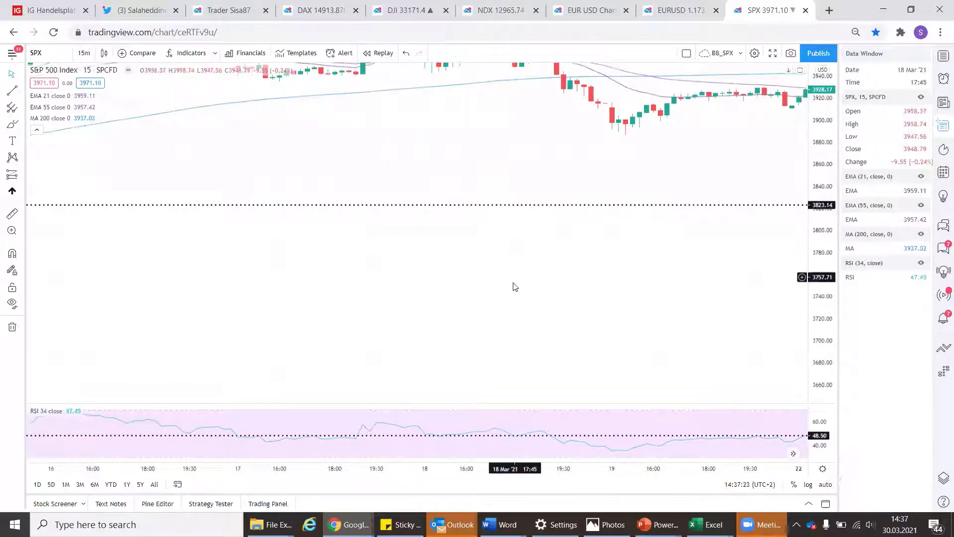
pyautogui.moveTo(512, 286); pyautogui.dragTo(390, 417)
pyautogui.scroll(-4, 689, 246)
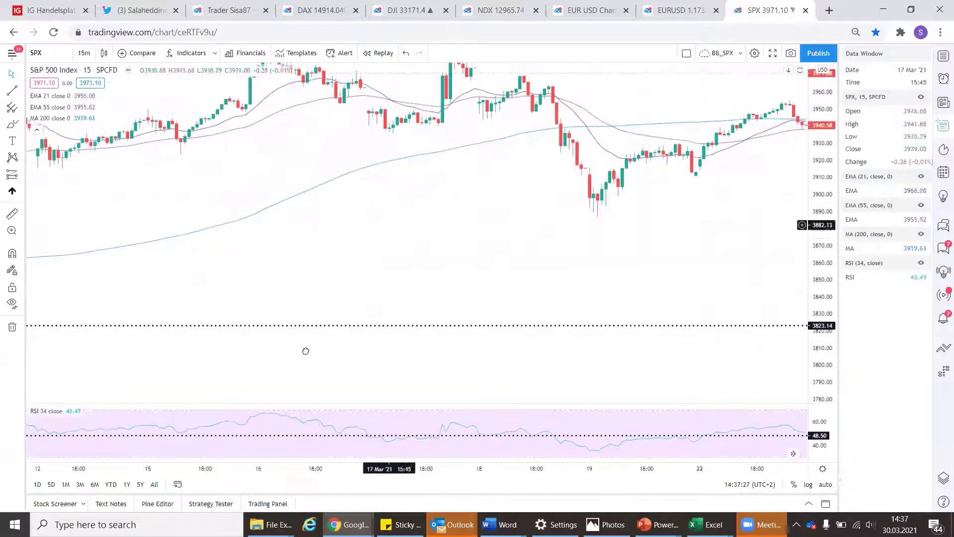
pyautogui.hscroll(10, 70, 266)
pyautogui.hscroll(10, 255, 290)
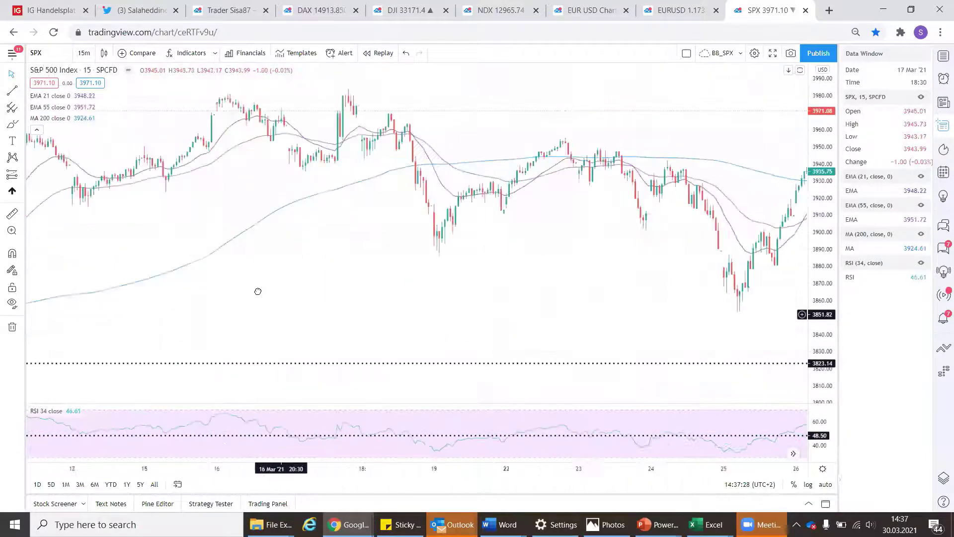
pyautogui.hscroll(5, 335, 301)
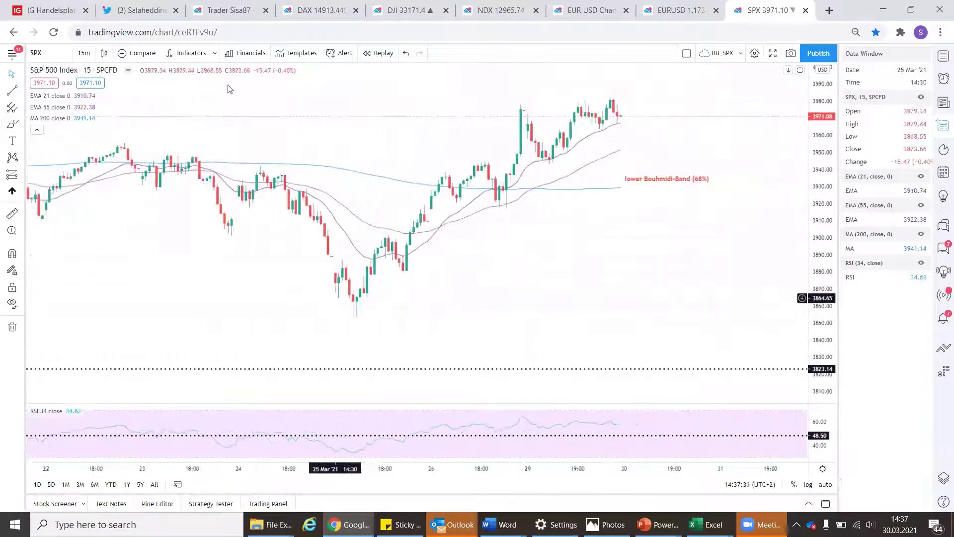
# Add the BB_SPX indicator from Favorites to plot the upper and lower Bouhmidi-Bands
pyautogui.click(205, 55)
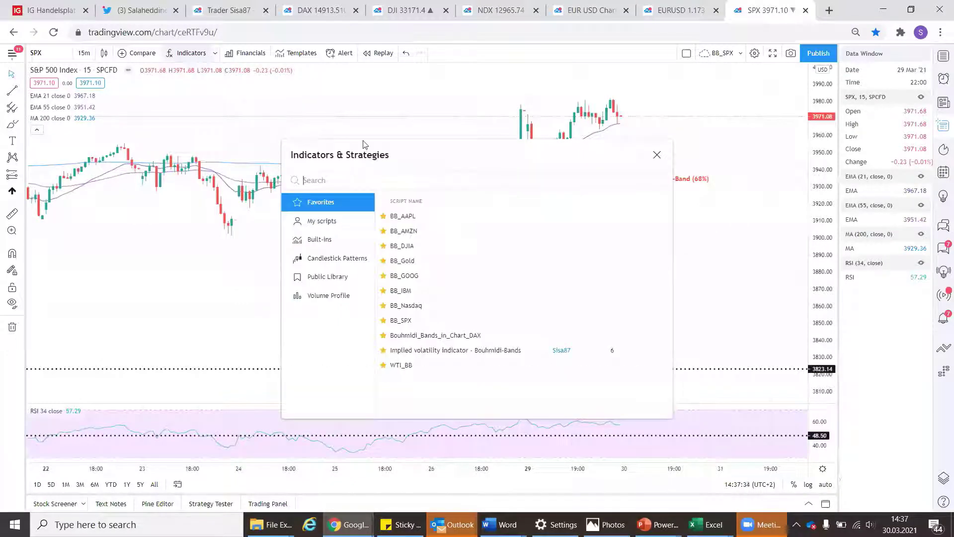
pyautogui.click(409, 322)
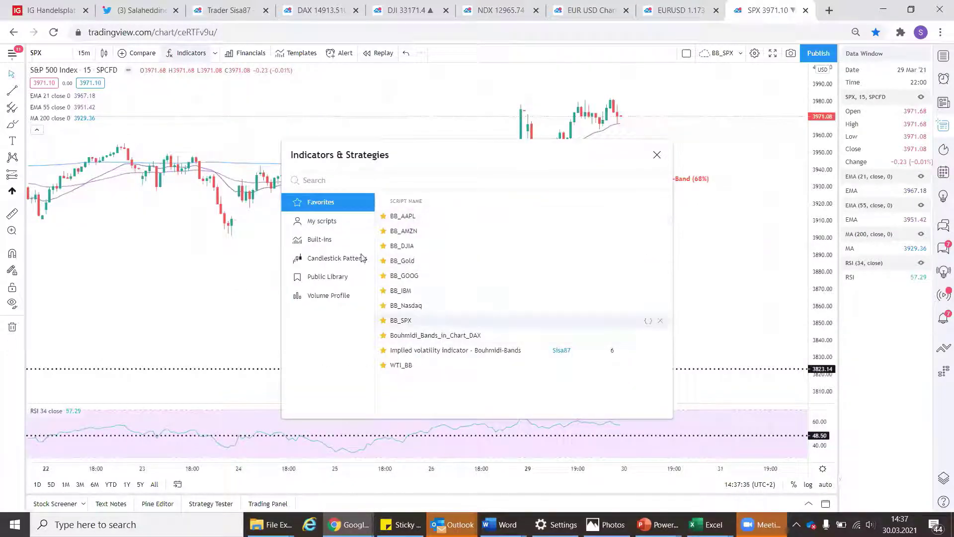
pyautogui.click(658, 156)
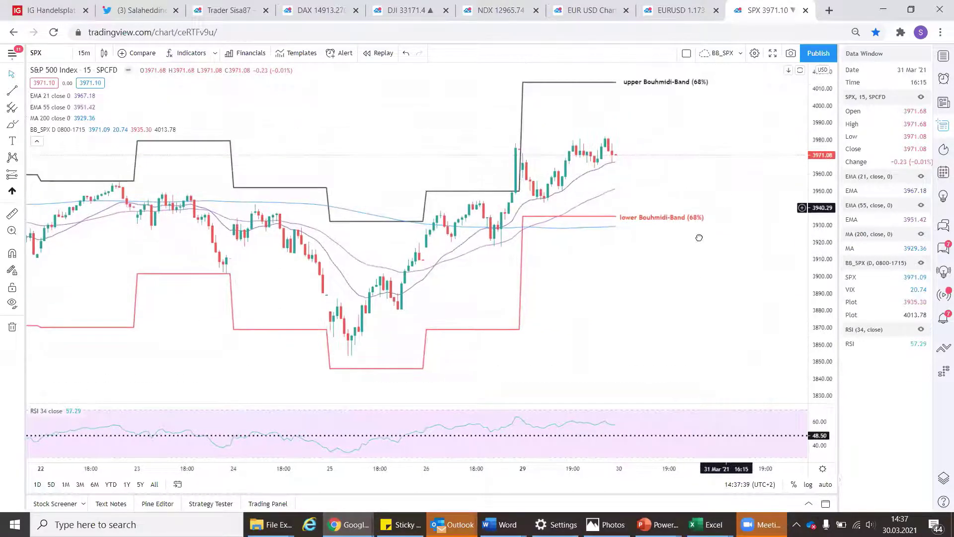
pyautogui.moveTo(699, 238); pyautogui.dragTo(676, 249)
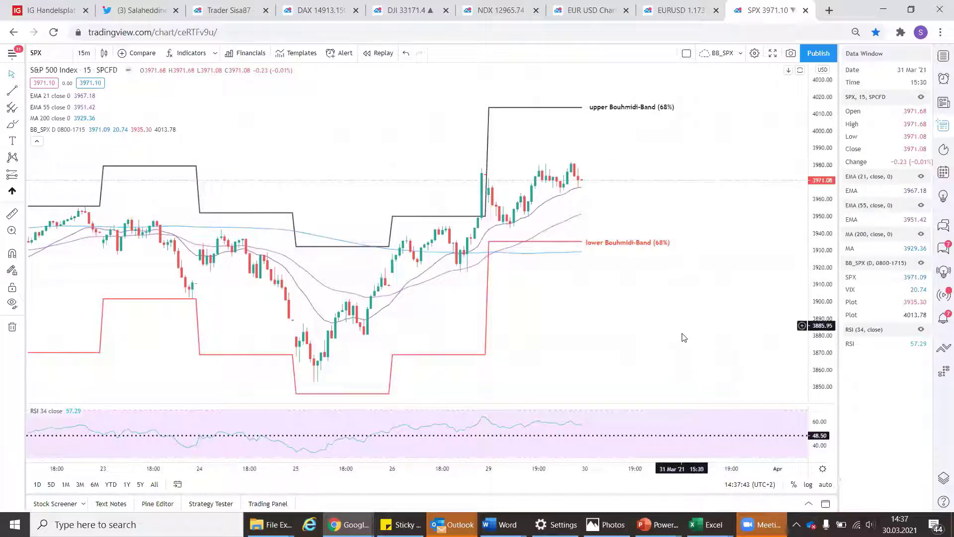
pyautogui.scroll(1, 549, 352)
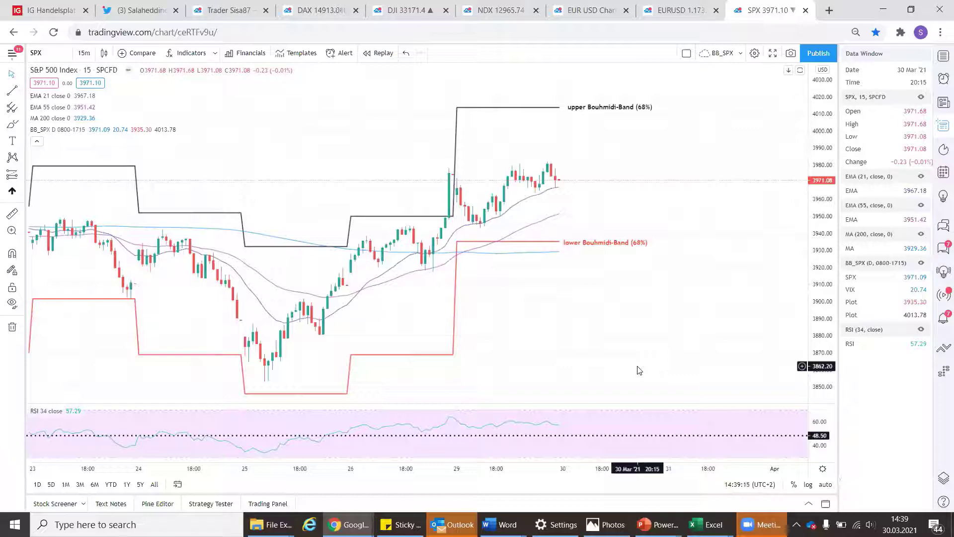
pyautogui.moveTo(709, 154); pyautogui.dragTo(711, 208)
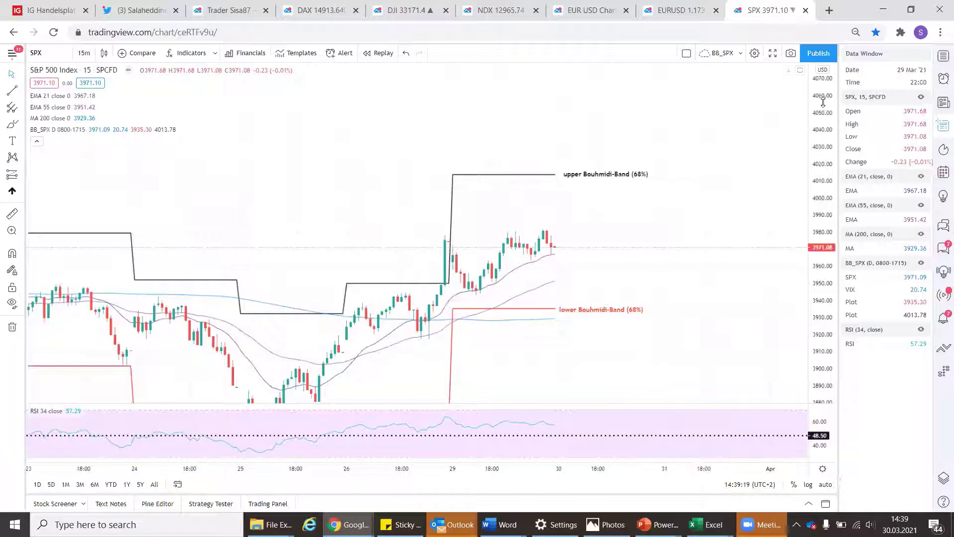
pyautogui.moveTo(824, 102); pyautogui.dragTo(825, 221)
pyautogui.scroll(-2, 562, 313)
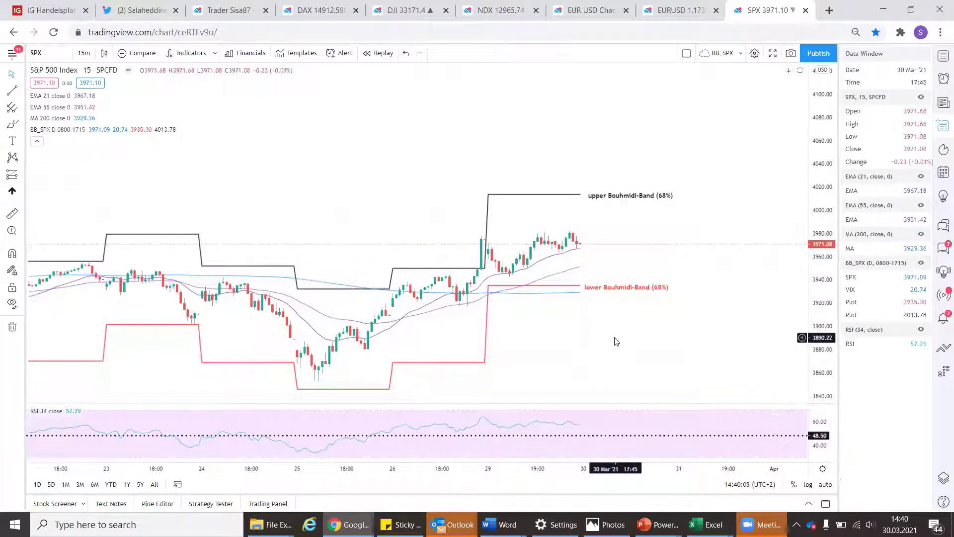
# Nudge the SPX 15-minute chart so both Bouhmidi-Bands are centred in view
pyautogui.moveTo(617, 342); pyautogui.dragTo(611, 299)
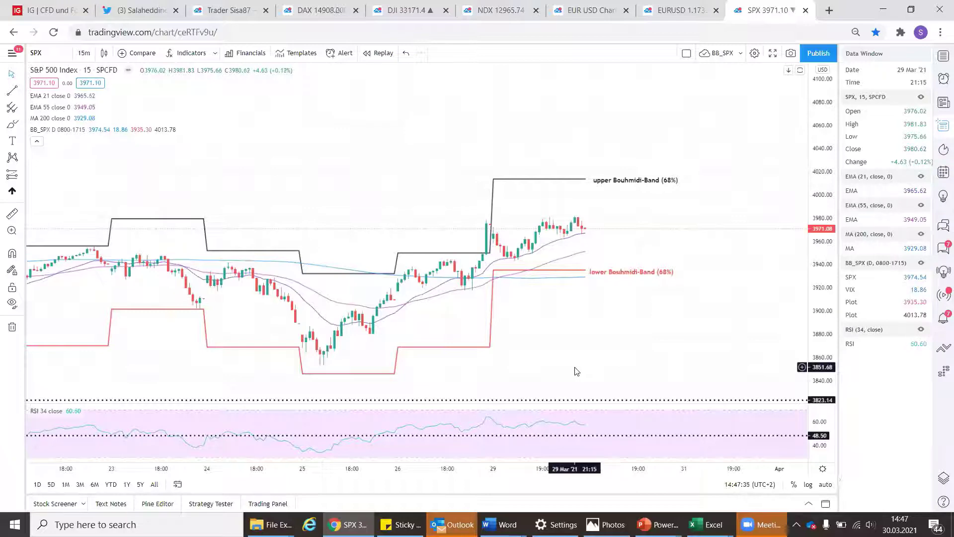
# Open Indicators, try the searches 'boll', 'kelt' and 'atr', then clear back to Favorites
pyautogui.click(187, 53)
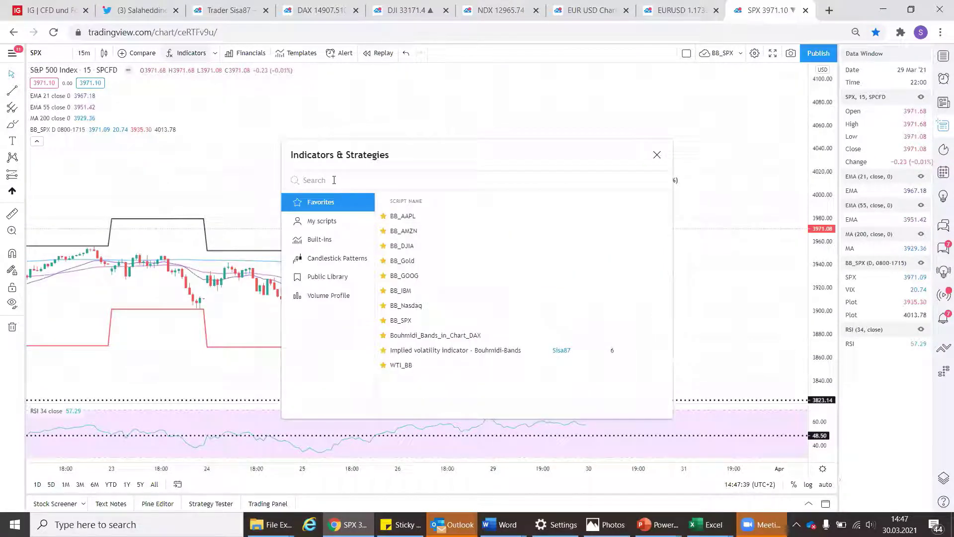
pyautogui.write('boll')
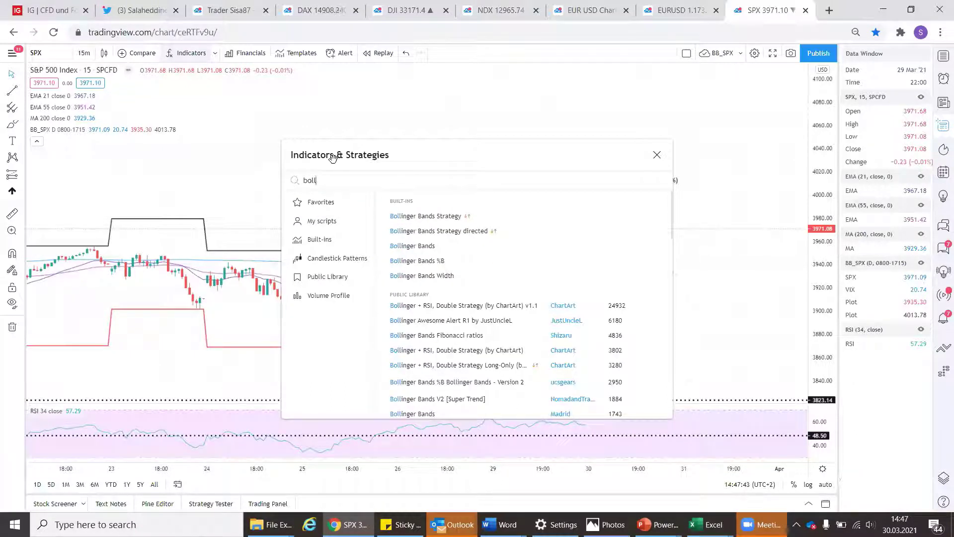
pyautogui.press('BackSpace')
pyautogui.press('BackSpace')
pyautogui.press('BackSpace')
pyautogui.press('BackSpace')
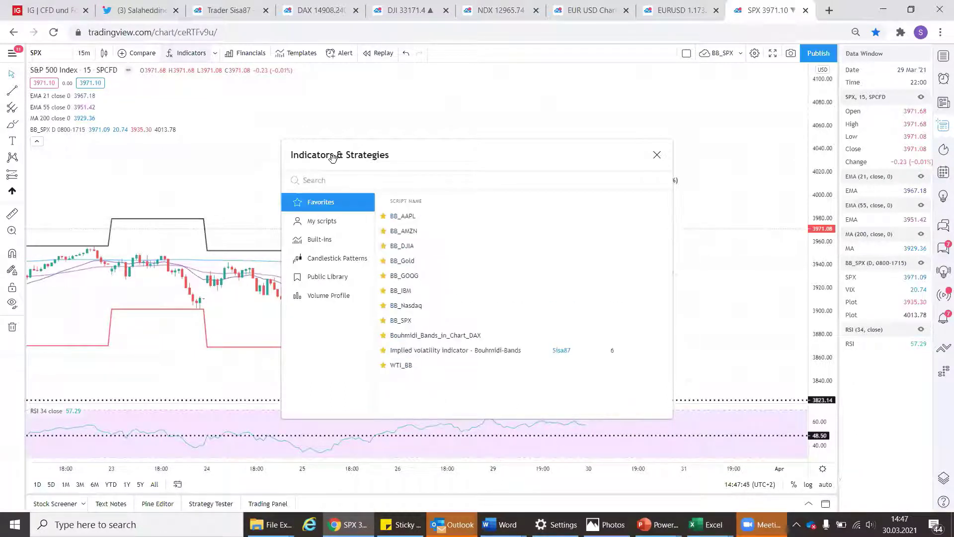
pyautogui.write('kelt')
pyautogui.press('BackSpace')
pyautogui.press('BackSpace')
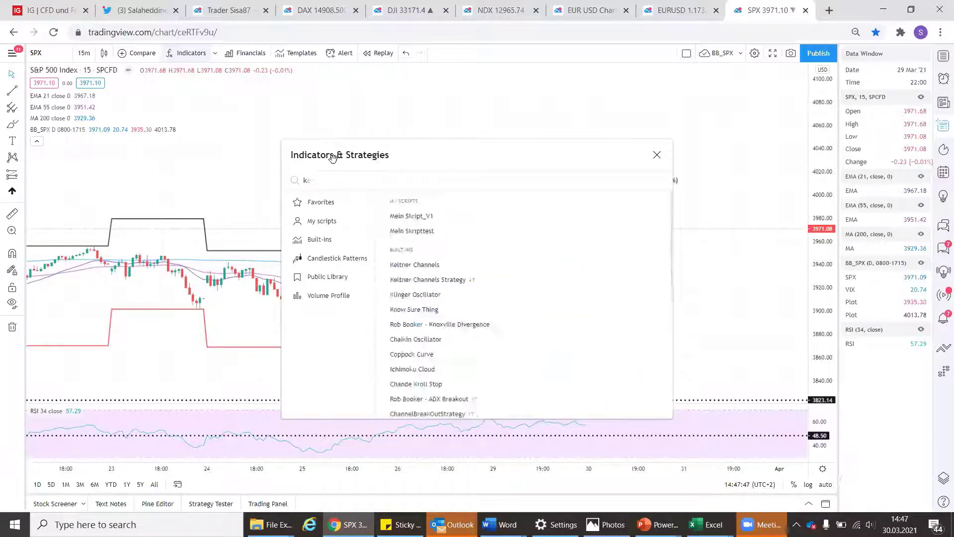
pyautogui.press('BackSpace')
pyautogui.press('BackSpace')
pyautogui.write('atr')
pyautogui.press('BackSpace')
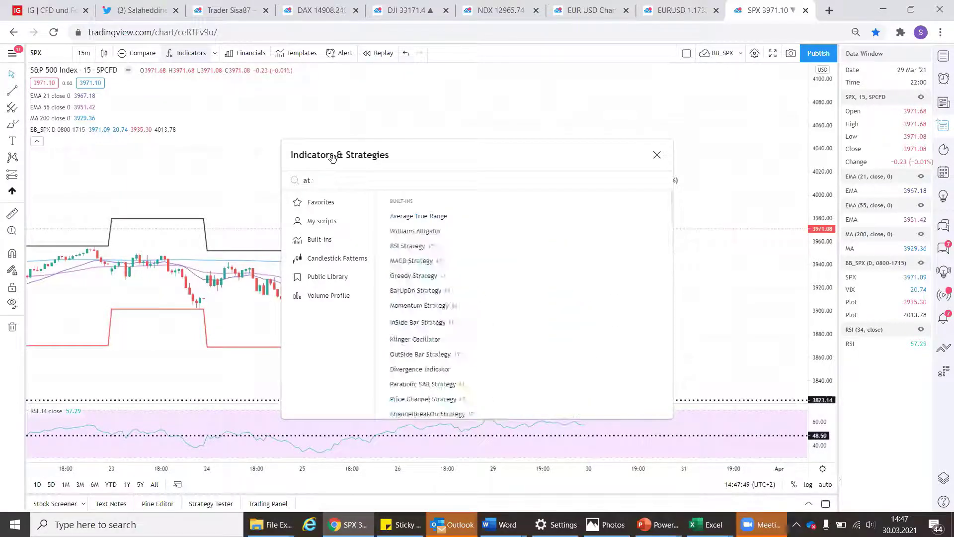
pyautogui.press('BackSpace')
pyautogui.press('BackSpace')
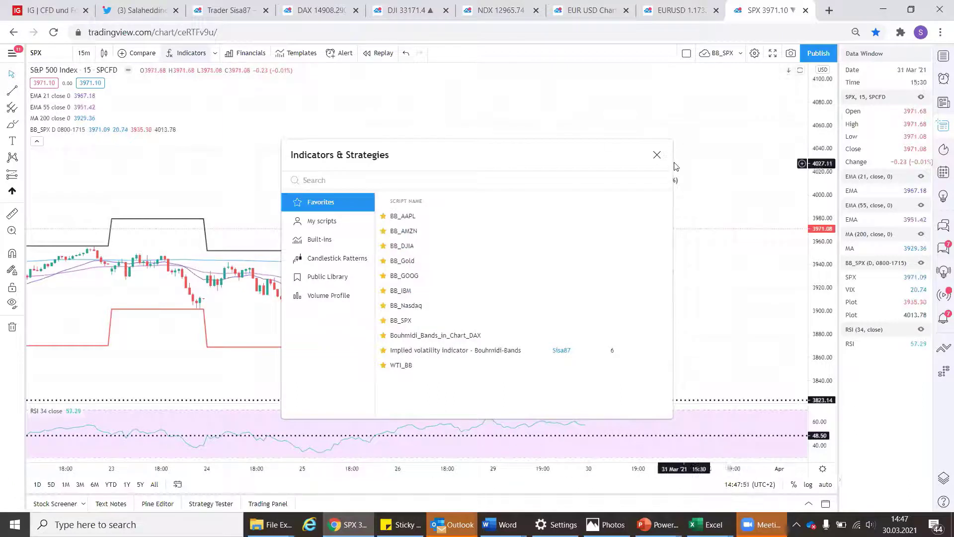
# Close the Indicators list and zoom the SPX chart out, leaving space after the last bar
pyautogui.click(657, 154)
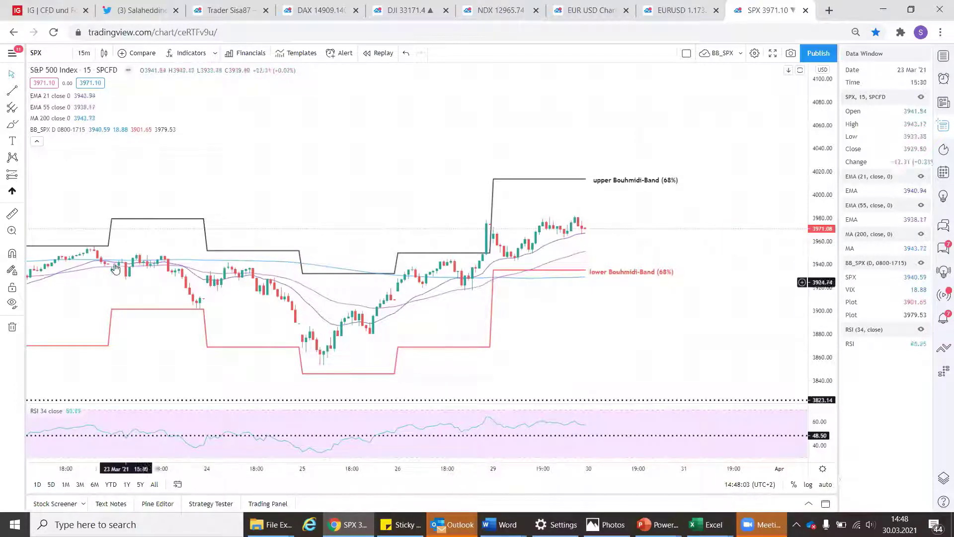
pyautogui.scroll(-5, 403, 258)
pyautogui.scroll(-1, 403, 259)
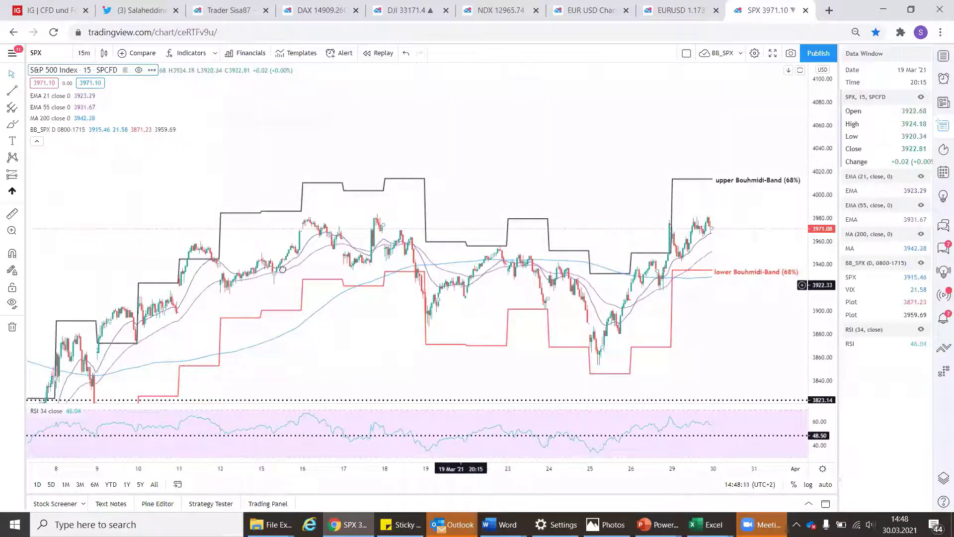
pyautogui.moveTo(463, 288); pyautogui.dragTo(295, 295)
pyautogui.scroll(3, 294, 296)
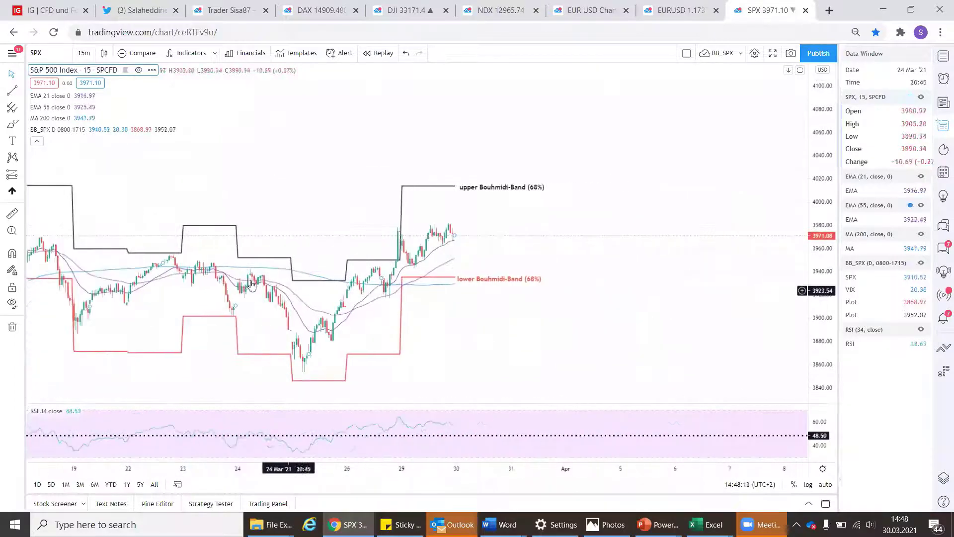
pyautogui.hscroll(5, 255, 272)
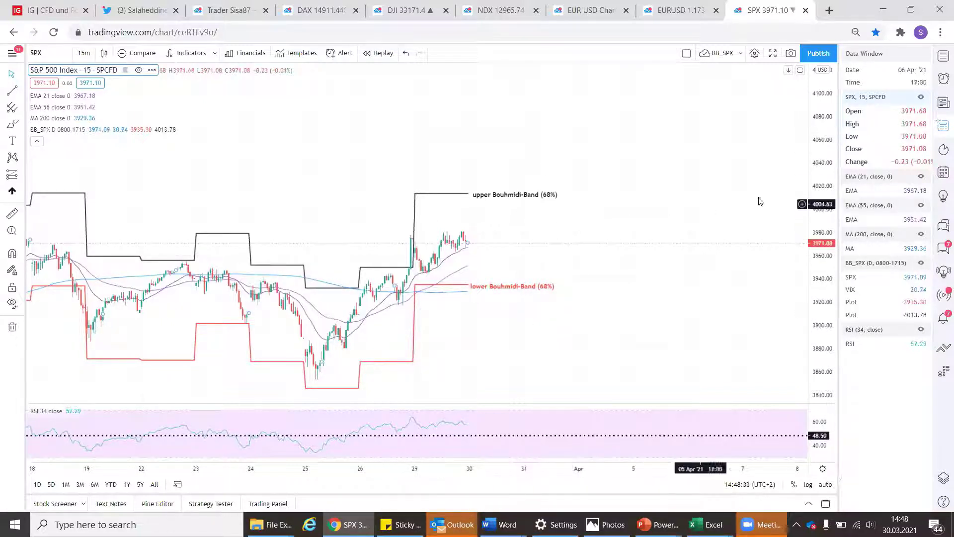
# Rescale the price axis and shift the chart to show the stepped bands from 17 March
pyautogui.moveTo(826, 186); pyautogui.dragTo(681, 260)
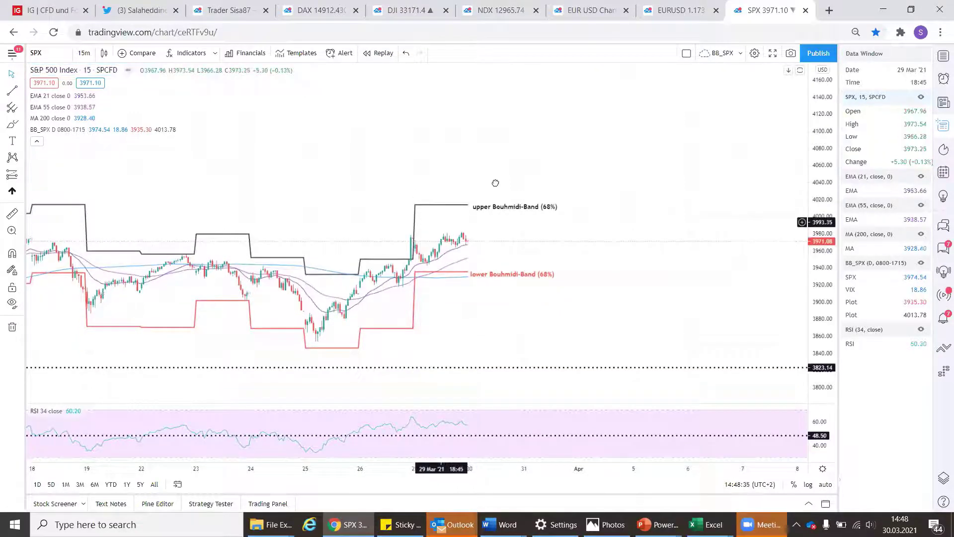
pyautogui.moveTo(494, 185); pyautogui.dragTo(511, 199)
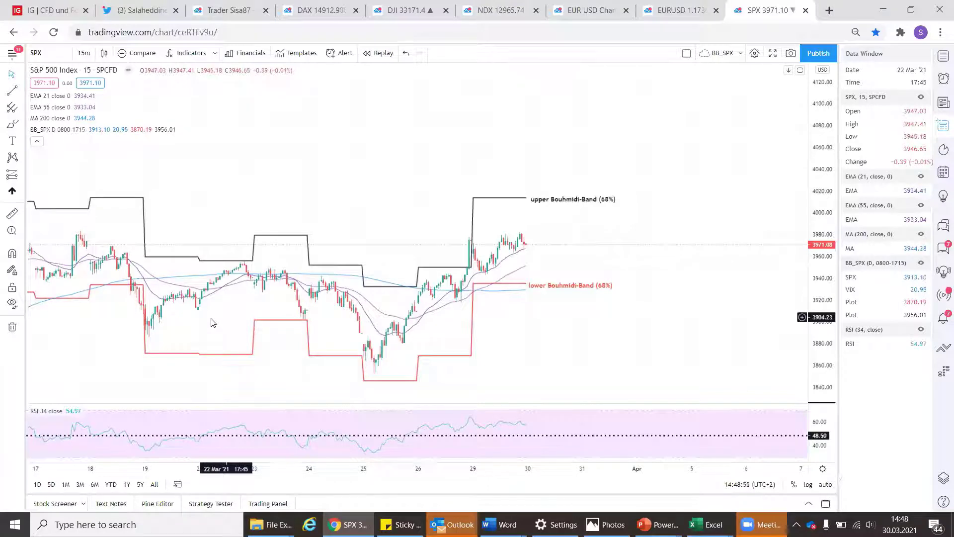
pyautogui.moveTo(213, 323); pyautogui.dragTo(321, 300)
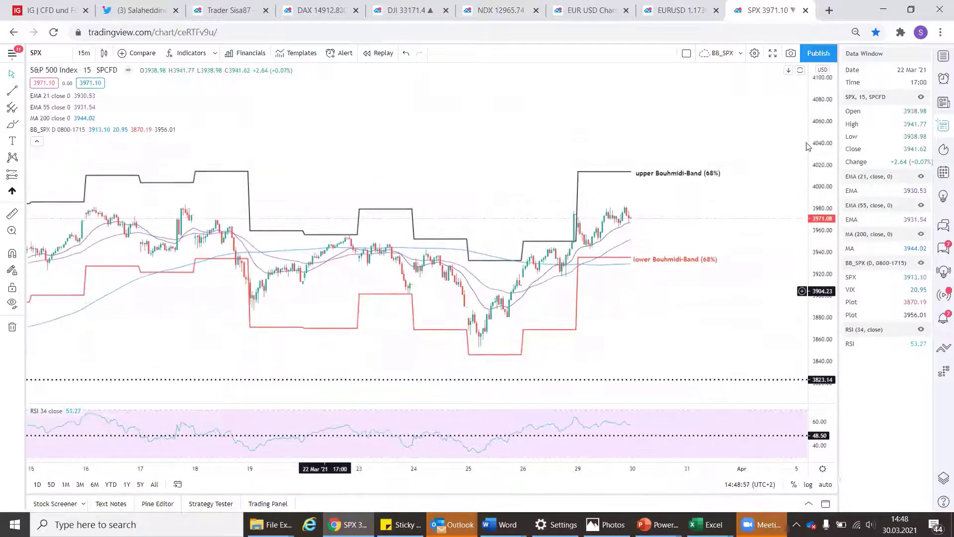
pyautogui.moveTo(818, 149); pyautogui.dragTo(818, 209)
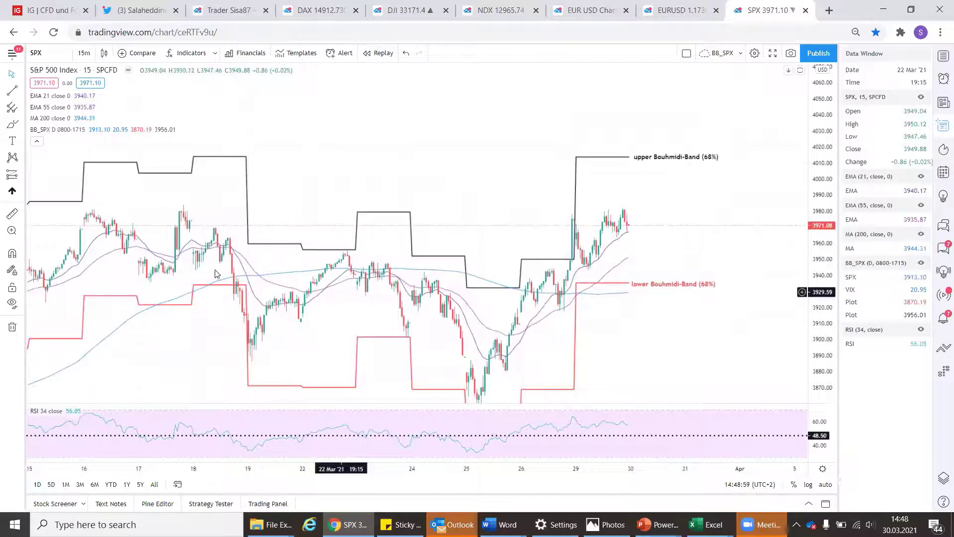
pyautogui.moveTo(215, 274); pyautogui.dragTo(104, 275)
pyautogui.scroll(2, 380, 213)
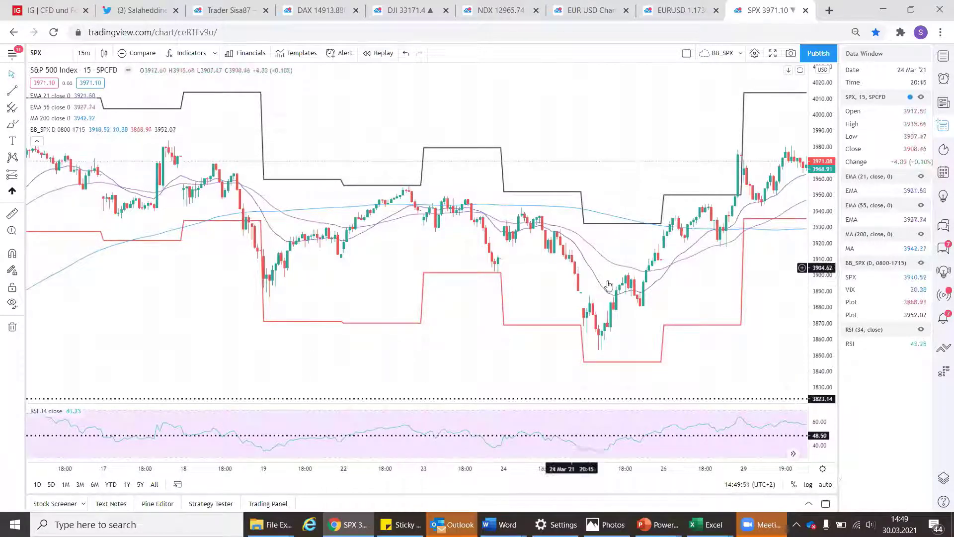
# Bring the latest SPX bars and the labelled upper and lower bands back into view
pyautogui.moveTo(608, 285); pyautogui.dragTo(425, 301)
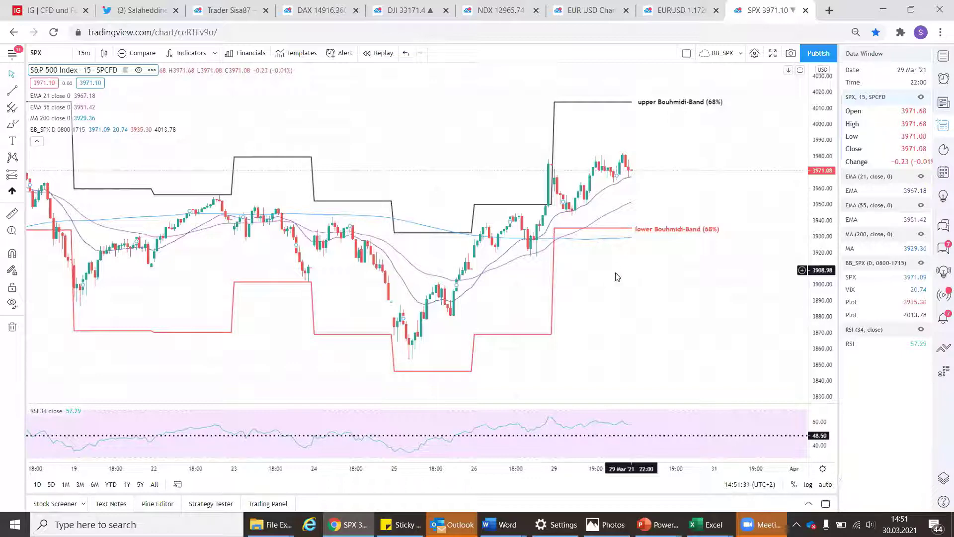
# Open the EUR/USD symbol overview page, quoted at 1.17294
pyautogui.click(589, 10)
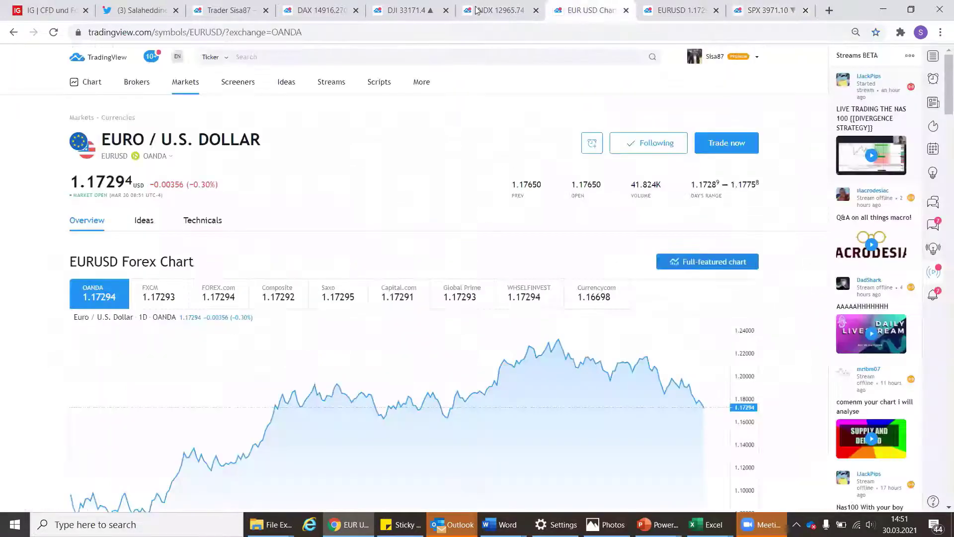
# Show the EUR/USD 4-hour OANDA chart with RSI, zoomed and stretched to span August 2020–March 2021
pyautogui.click(667, 10)
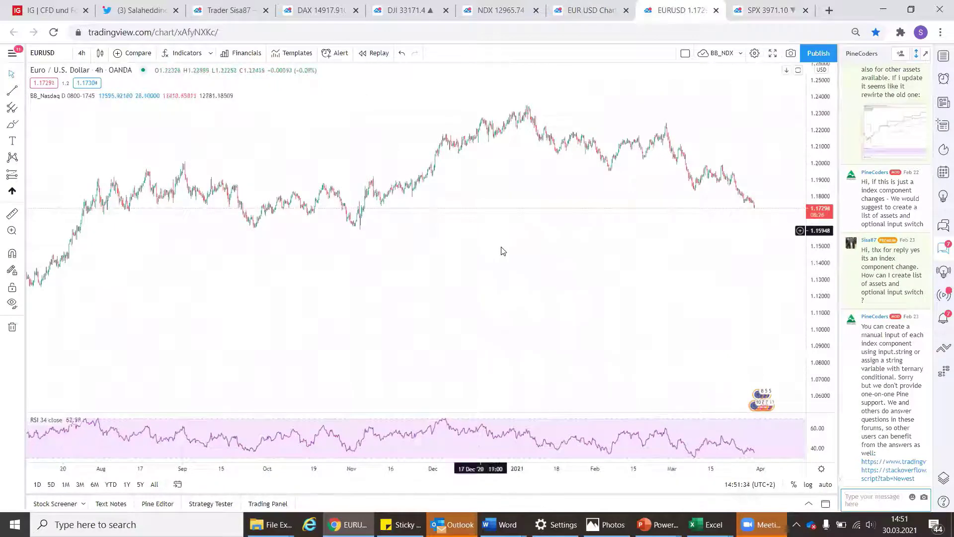
pyautogui.scroll(-5, 501, 249)
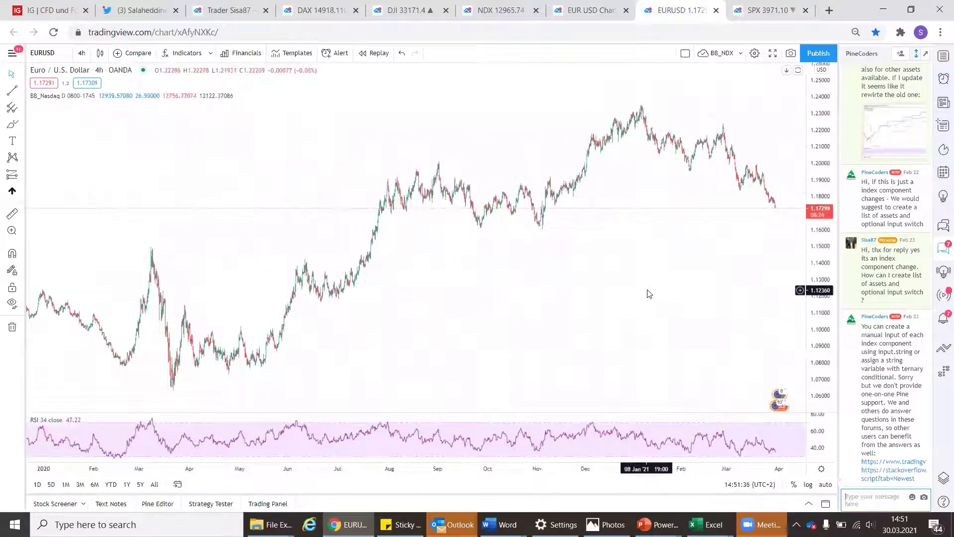
pyautogui.scroll(2, 533, 306)
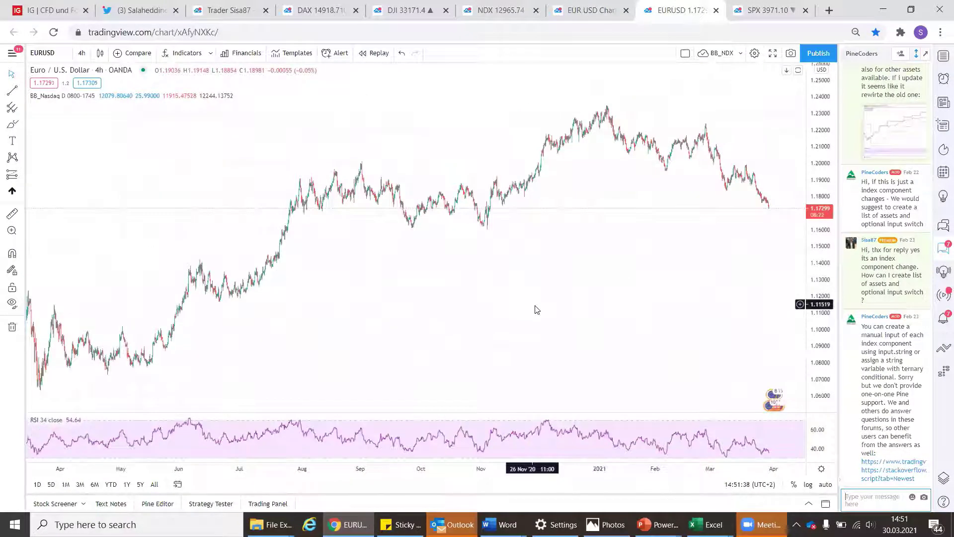
pyautogui.scroll(2, 535, 309)
pyautogui.moveTo(803, 70); pyautogui.dragTo(809, 102)
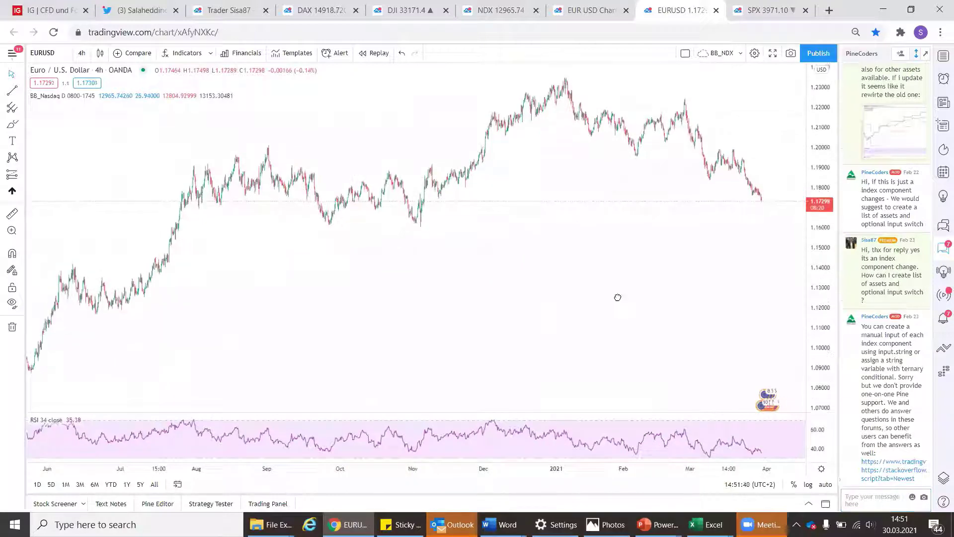
pyautogui.scroll(4, 565, 320)
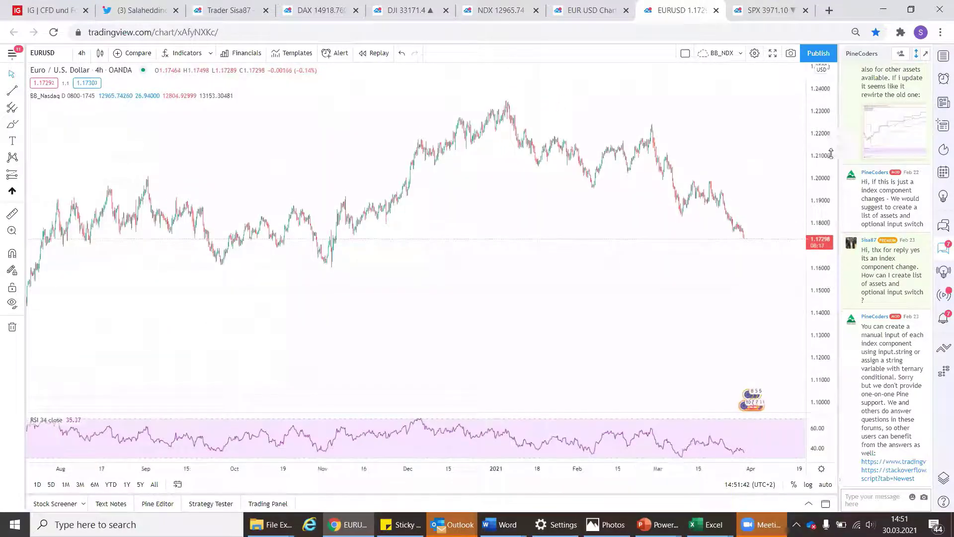
pyautogui.moveTo(598, 234); pyautogui.dragTo(583, 297)
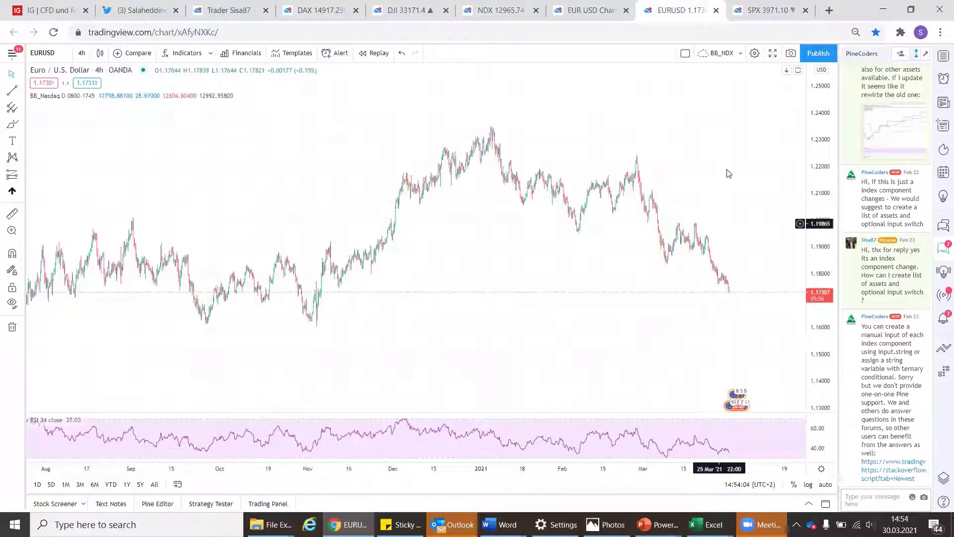
# Load the BB_Gold bookmark in a new Chrome tab
pyautogui.click(829, 10)
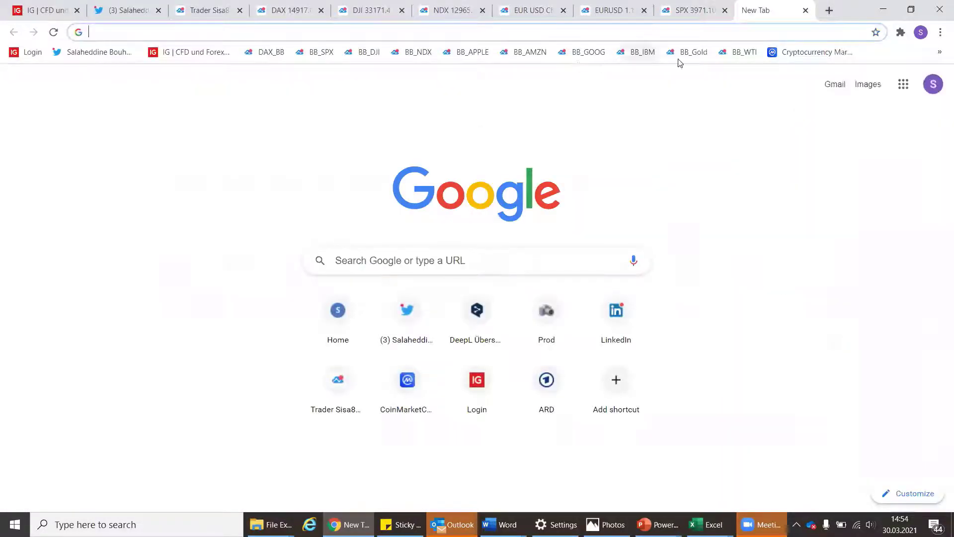
pyautogui.click(694, 54)
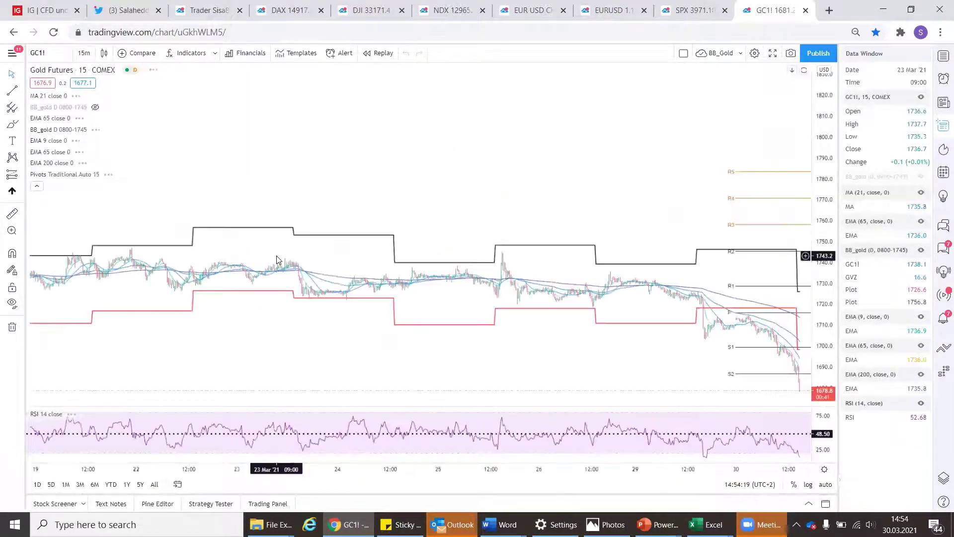
# Zoom and stretch the GC1! 15-minute chart onto the latest days of the drop, then return to Twitter
pyautogui.hscroll(10, 517, 169)
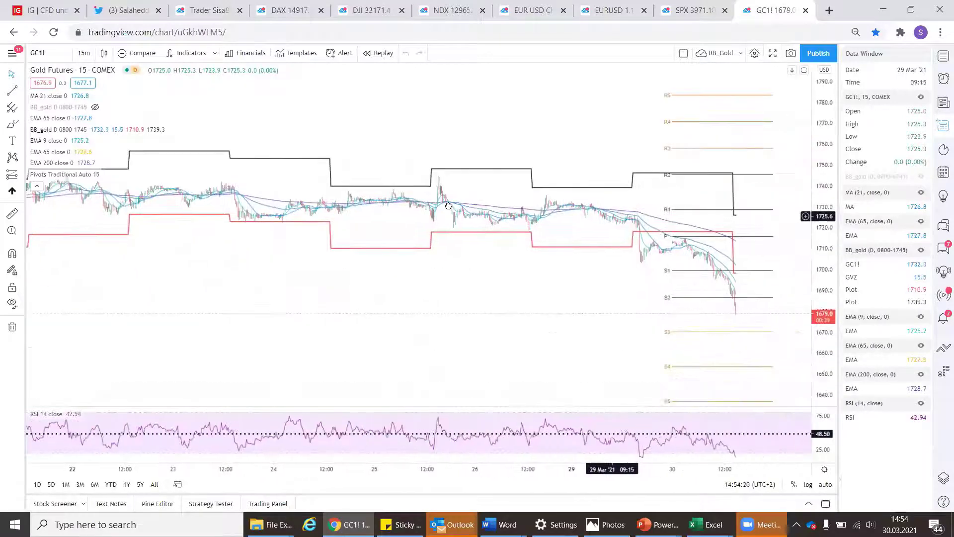
pyautogui.moveTo(826, 94); pyautogui.dragTo(826, 144)
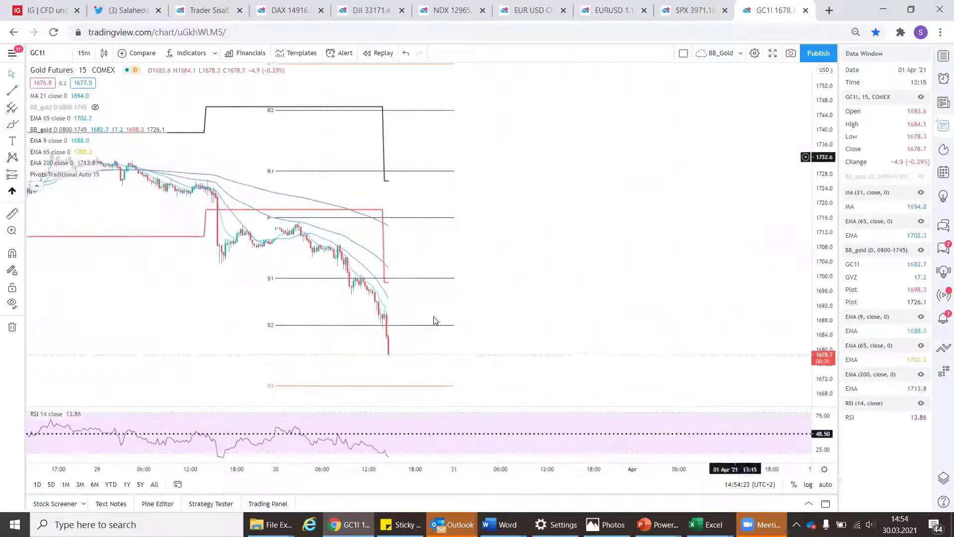
pyautogui.scroll(1, 567, 277)
pyautogui.scroll(-2, 397, 239)
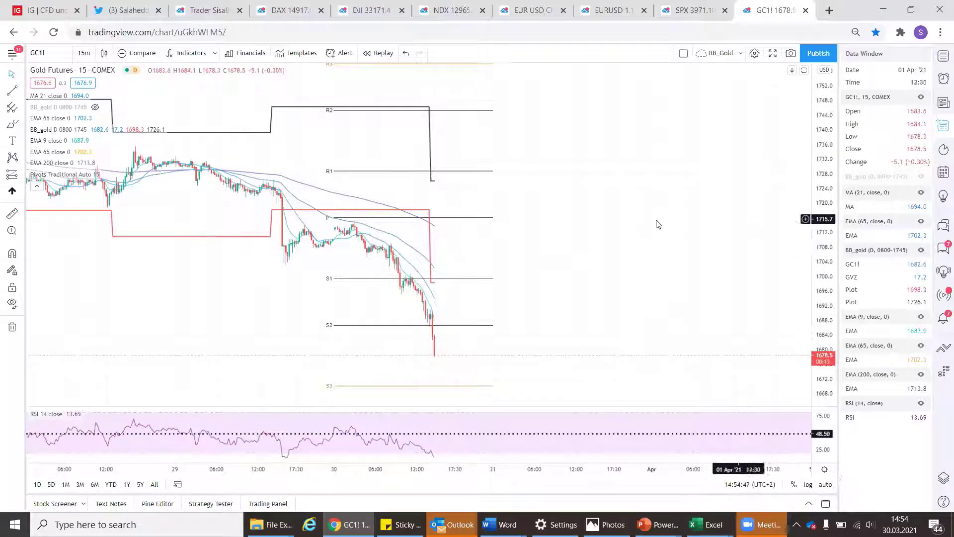
pyautogui.scroll(-1, 492, 350)
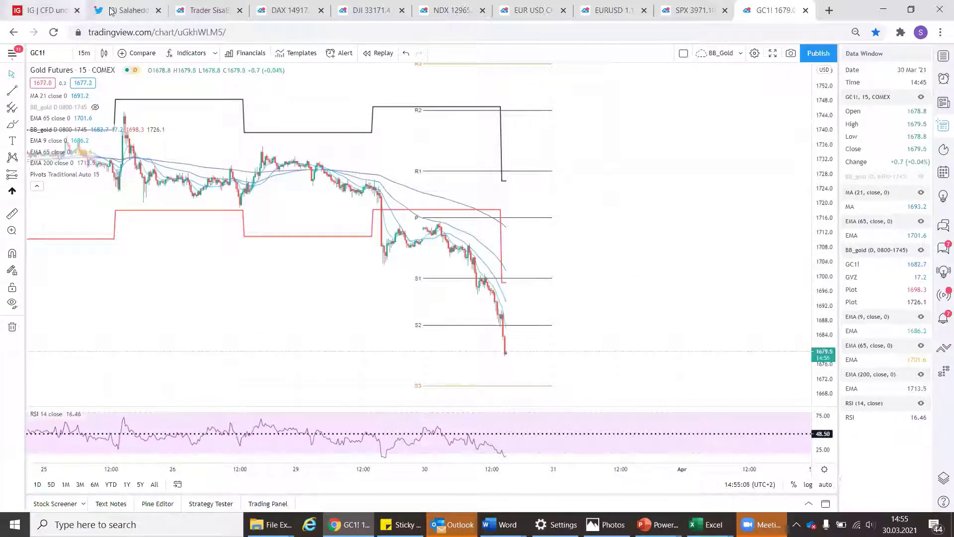
pyautogui.click(128, 10)
# Scroll the author's profile down to the pinned Bouhmidi-Bands scripts tweet and slightly back up
pyautogui.scroll(-6, 389, 173)
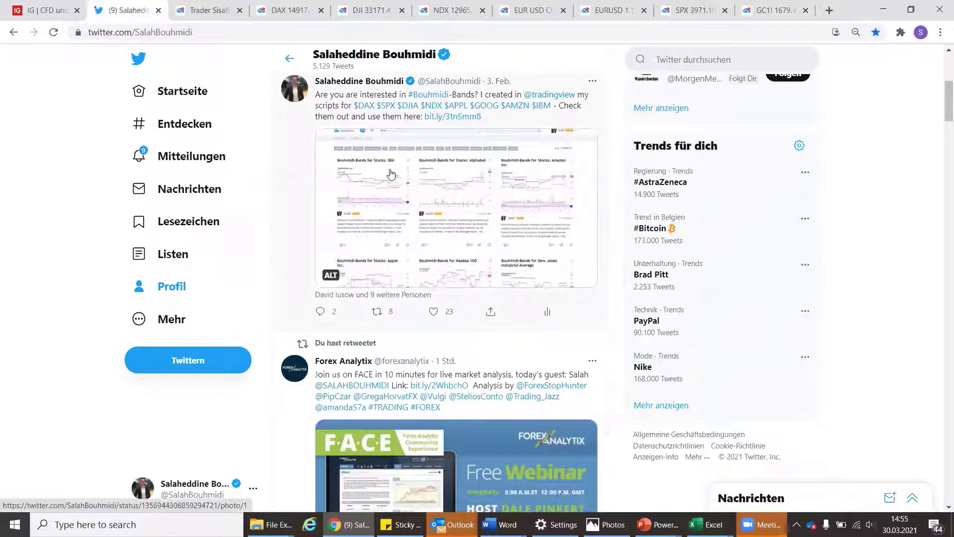
pyautogui.scroll(1, 392, 173)
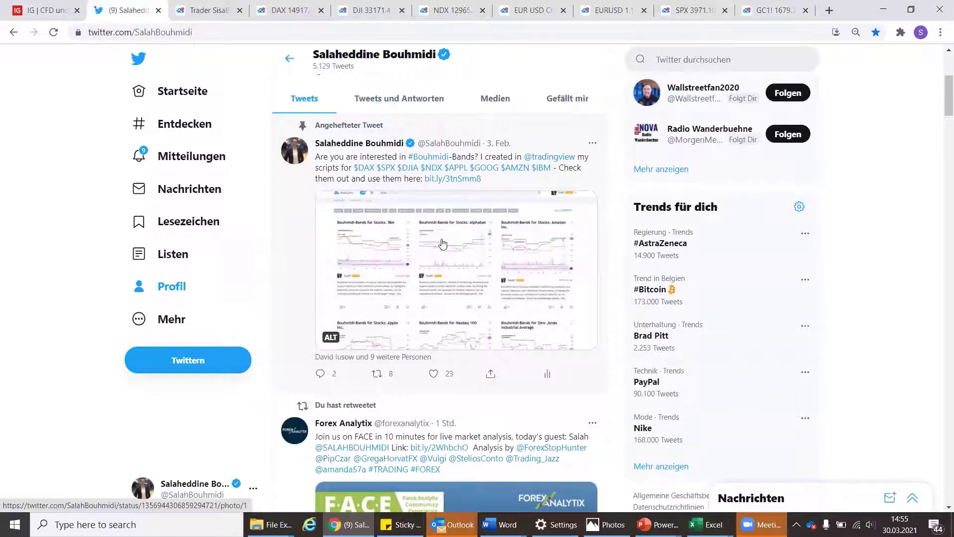